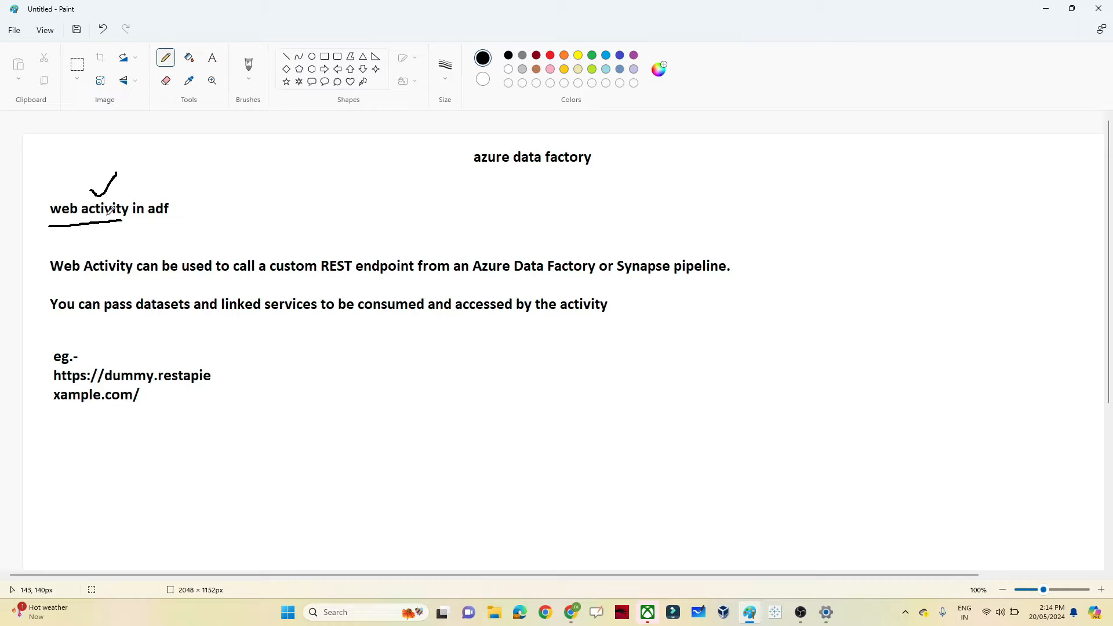
Underline key phrases such as "custom REST" and "Azure" in the Web Activity definition and handwrite "Rest api →" near the upper-right corner of the canvas.
drag(128, 253, 189, 247)
drag(319, 246, 371, 235)
drag(186, 274, 326, 266)
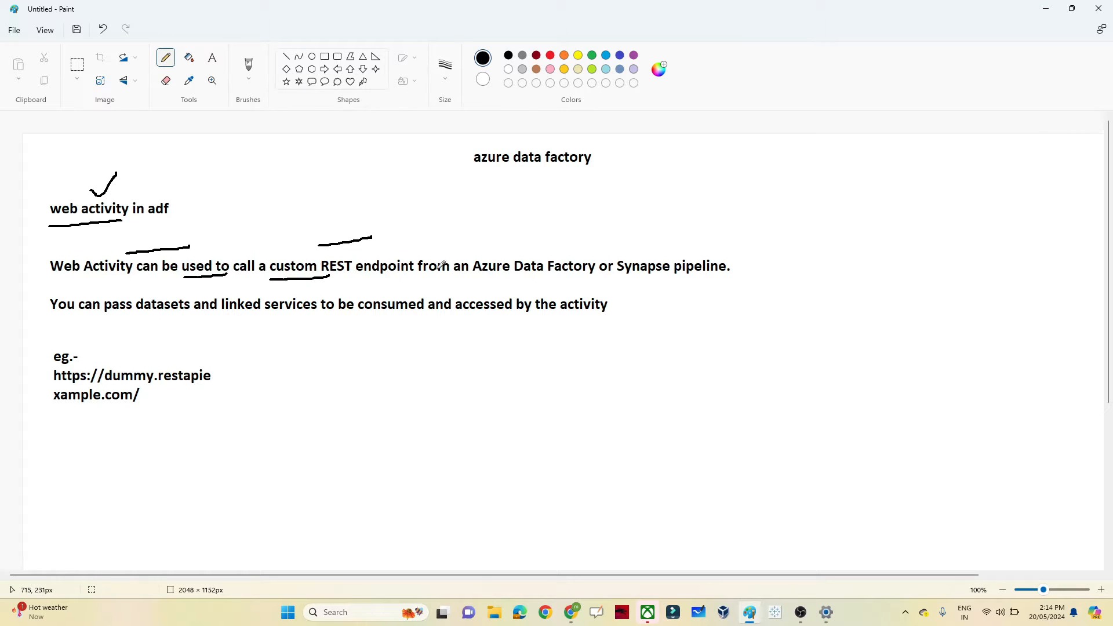
drag(476, 279, 519, 277)
drag(795, 185, 912, 170)
click(870, 167)
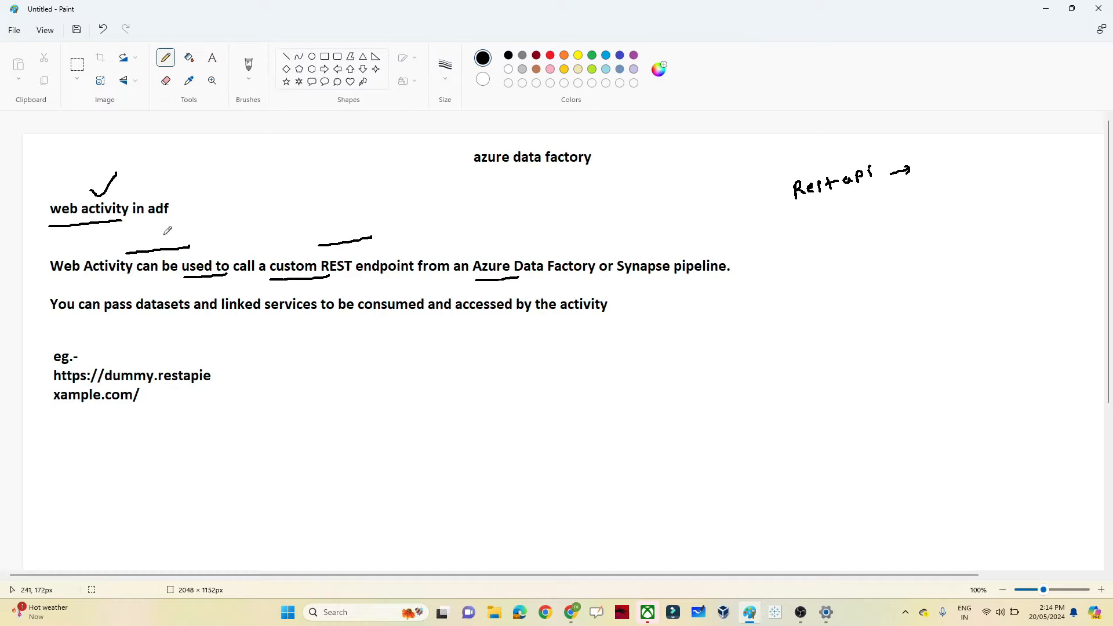
Underline the words about datasets, linked services, consumption and the activity in the second sentence.
drag(98, 328, 179, 326)
drag(267, 326, 338, 321)
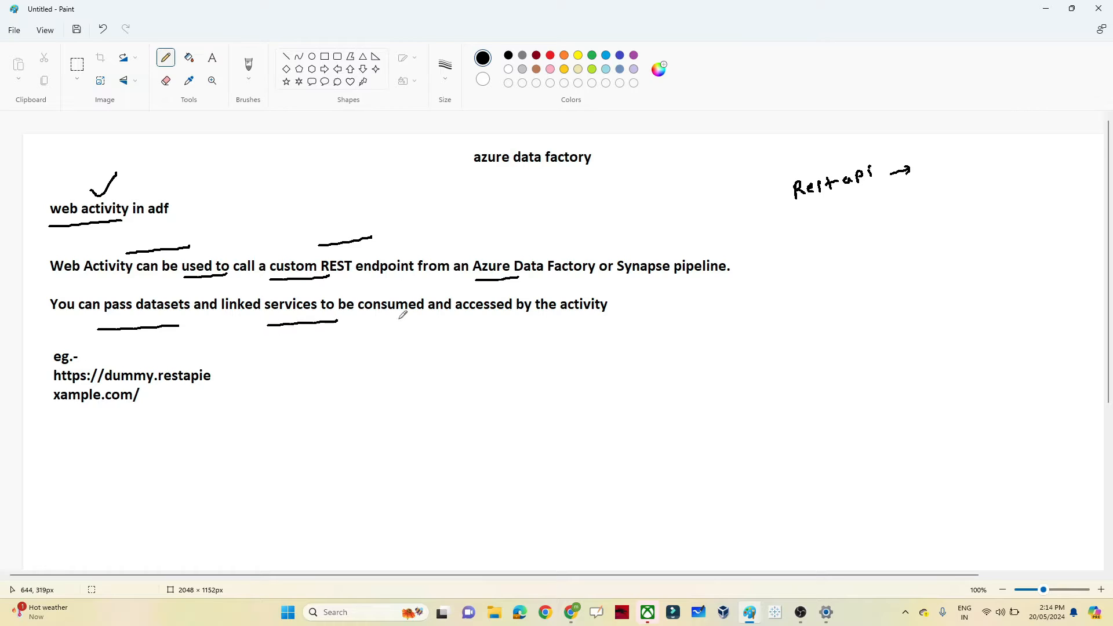
drag(405, 328, 454, 321)
drag(546, 326, 593, 321)
Handwrite a dataset → body → JSON note with an arrow pointing back toward the Rest api note, and mark the "eg." line.
drag(857, 260, 909, 255)
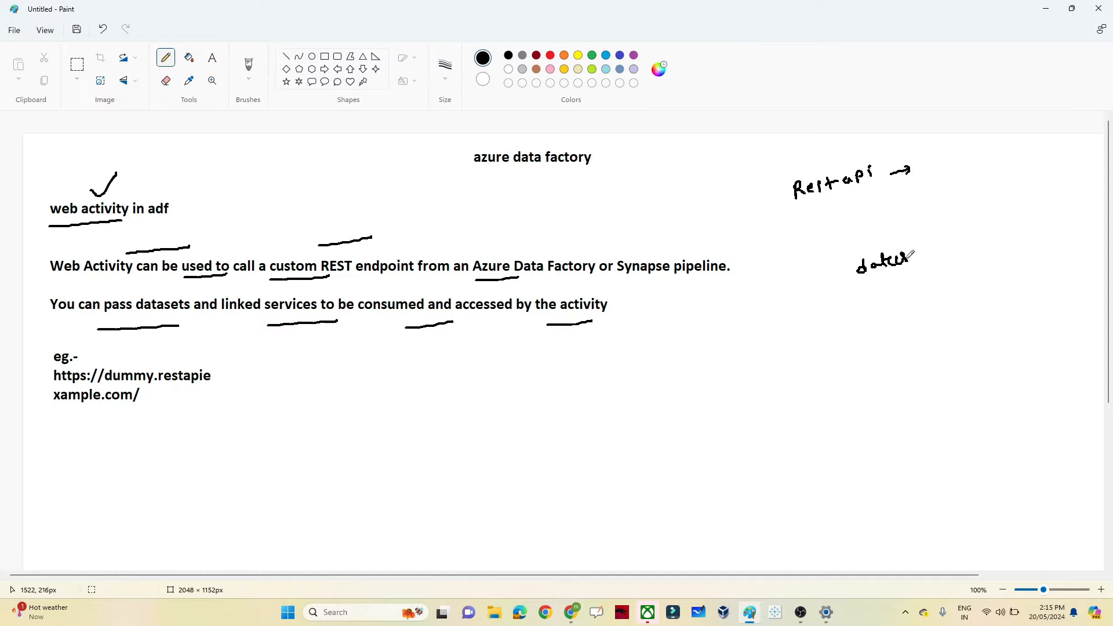
drag(869, 294, 875, 310)
mouse_move(881, 307)
mouse_down()
mouse_move(954, 238)
mouse_move(1085, 203)
mouse_move(954, 193)
mouse_up()
mouse_move(976, 181)
mouse_down()
mouse_move(954, 193)
mouse_move(976, 198)
mouse_up()
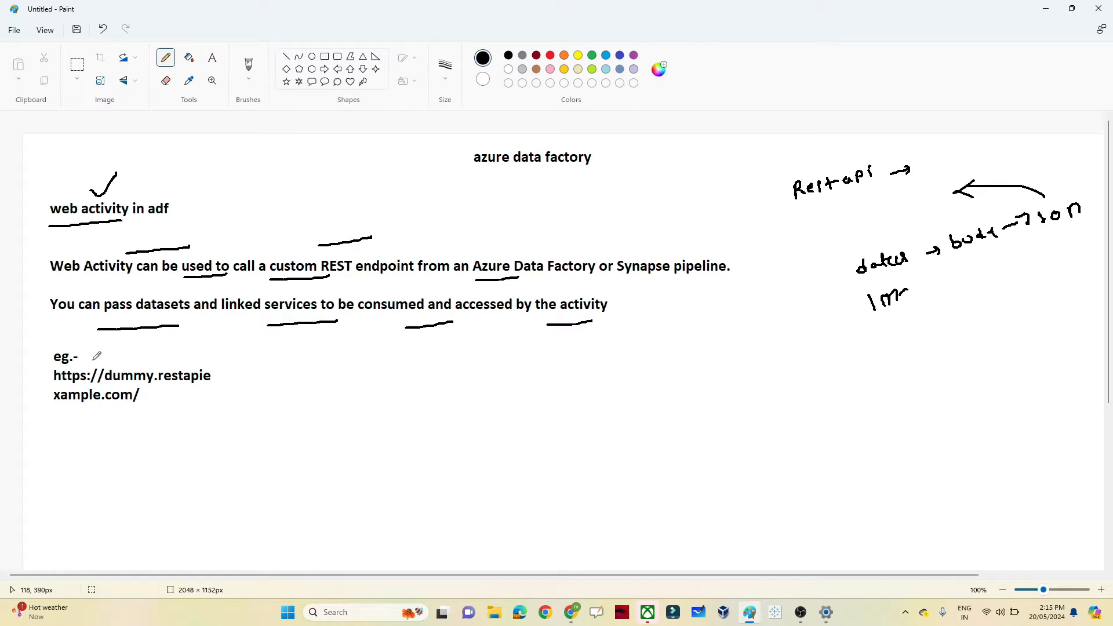
drag(119, 355, 137, 348)
Switch to Chrome and view the JSON response of the GET all employees route on dummy.restapiexample.com.
mouse_move(572, 613)
click(639, 542)
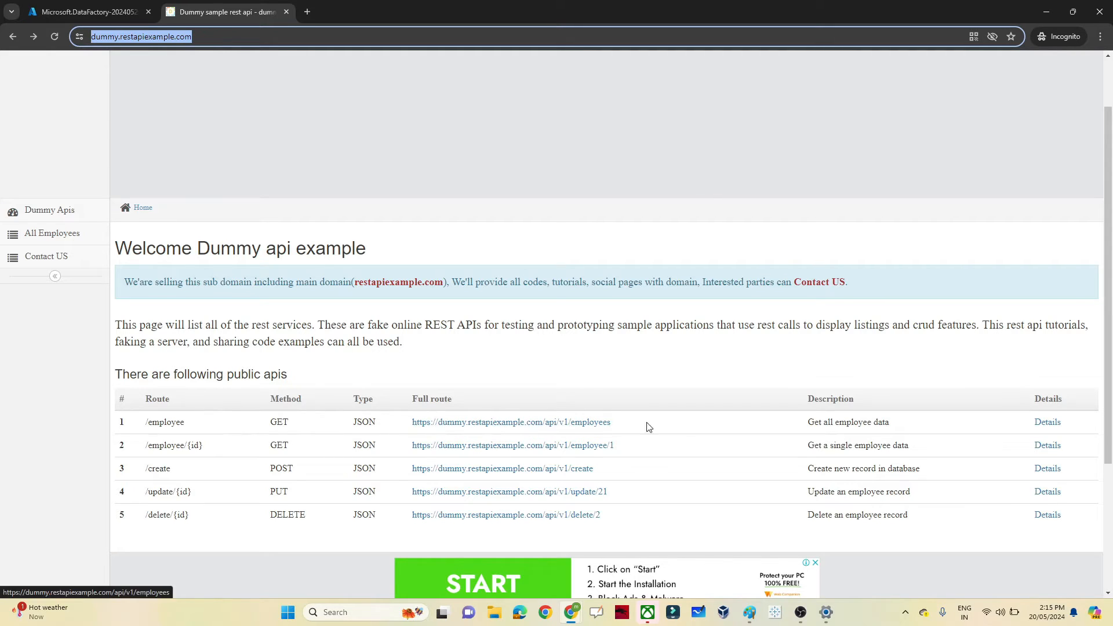
click(517, 423)
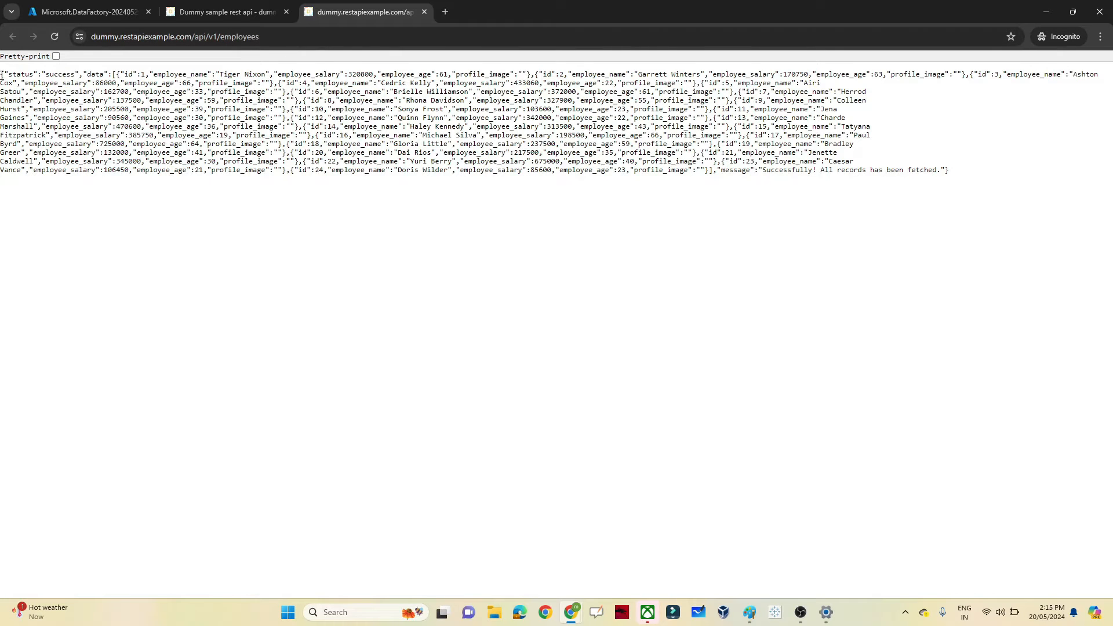
drag(2, 76, 154, 241)
Review the single employee and POST create routes in the public API list, including the create route's response page.
click(241, 4)
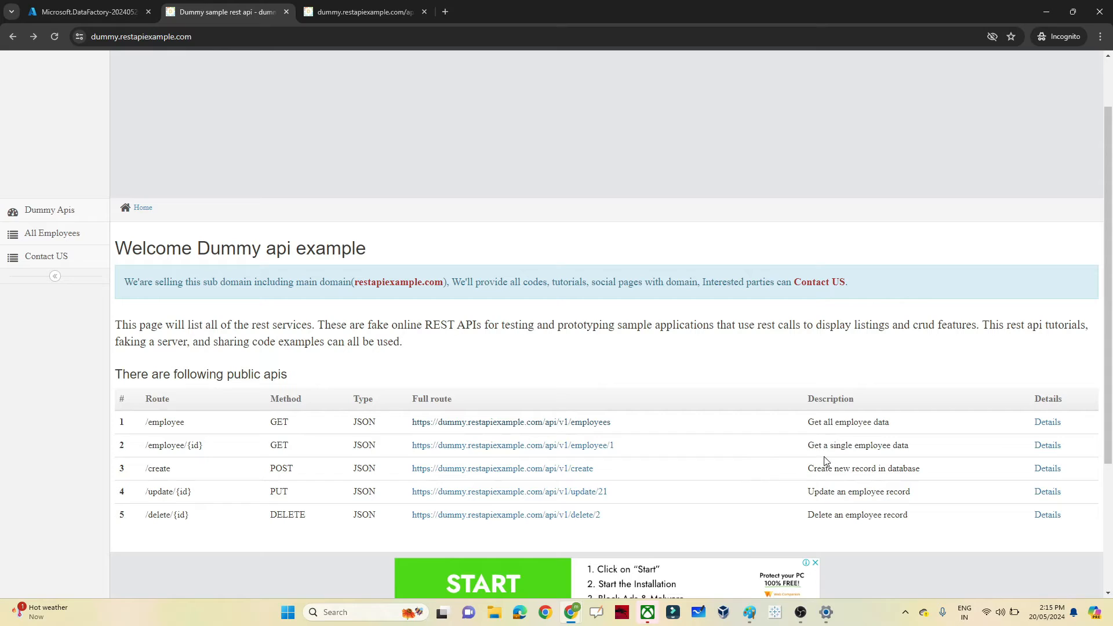
drag(810, 444, 903, 444)
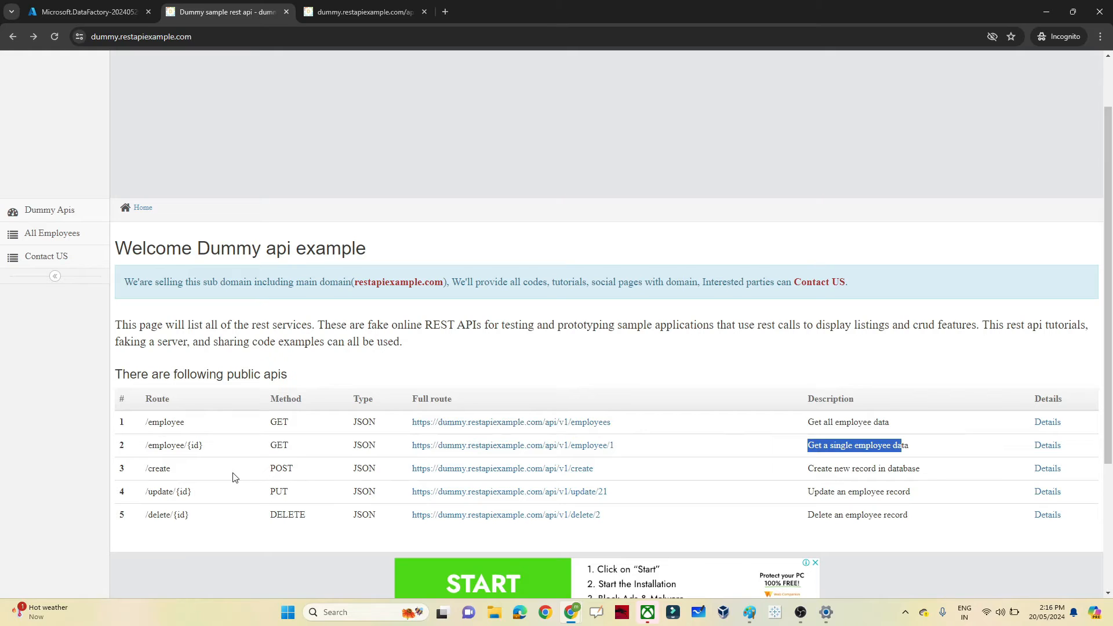
double_click(283, 468)
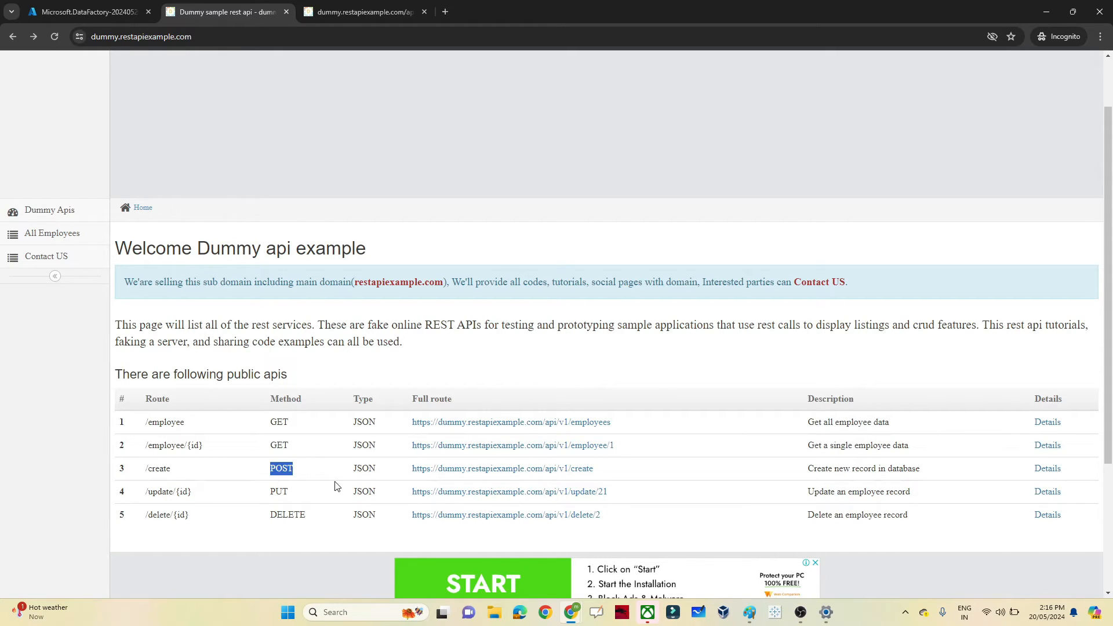
click(475, 469)
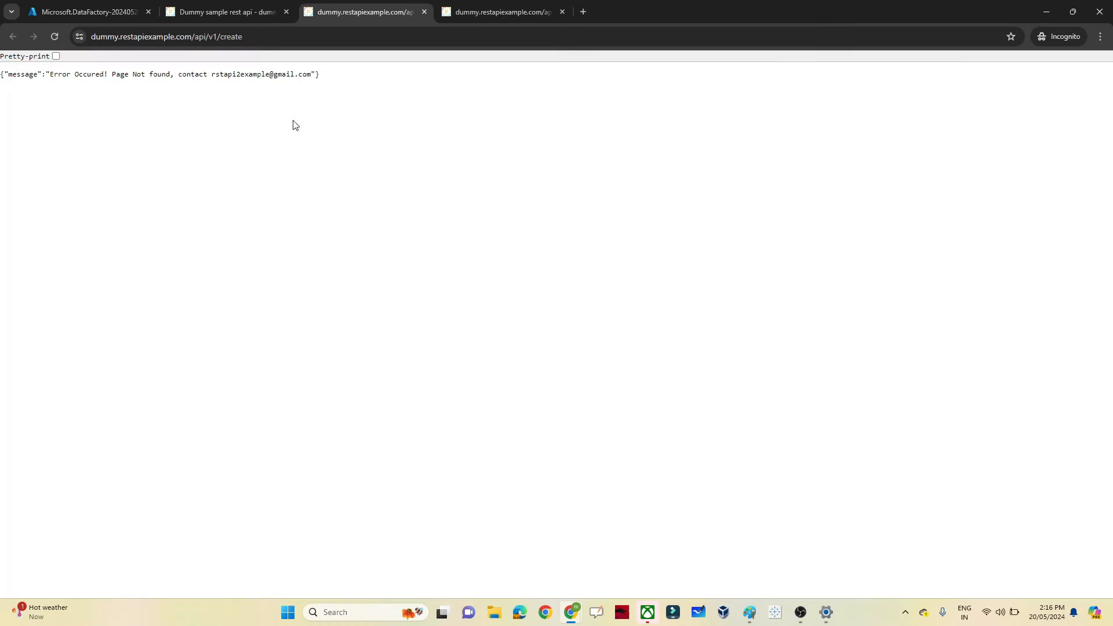
click(206, 6)
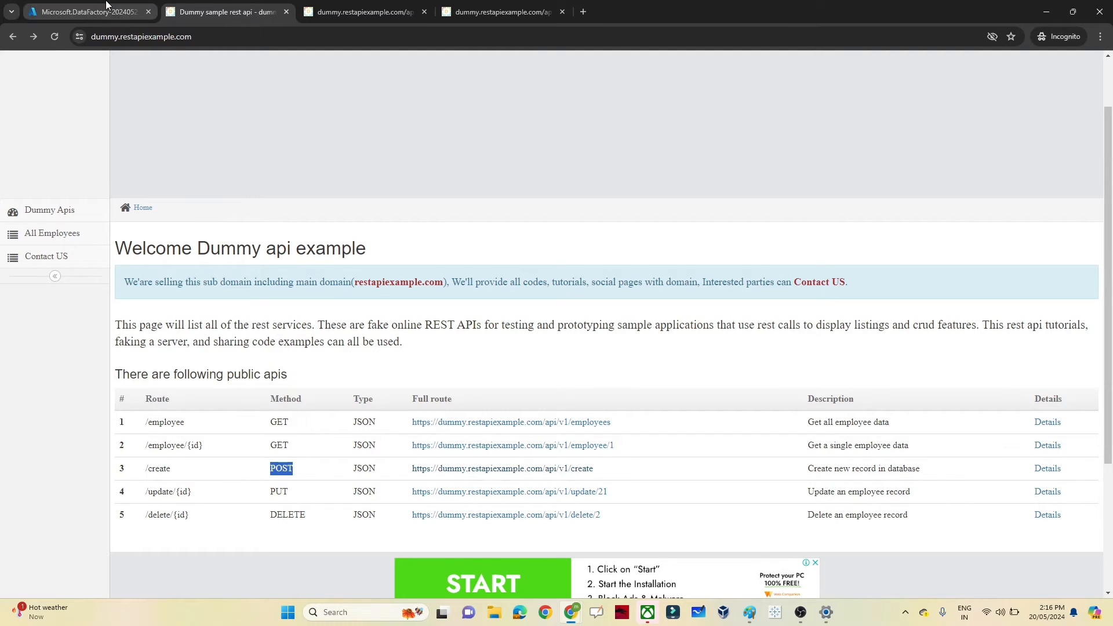
Switch to the Azure data factory and create a new pipeline in its authoring workspace.
click(87, 11)
click(244, 298)
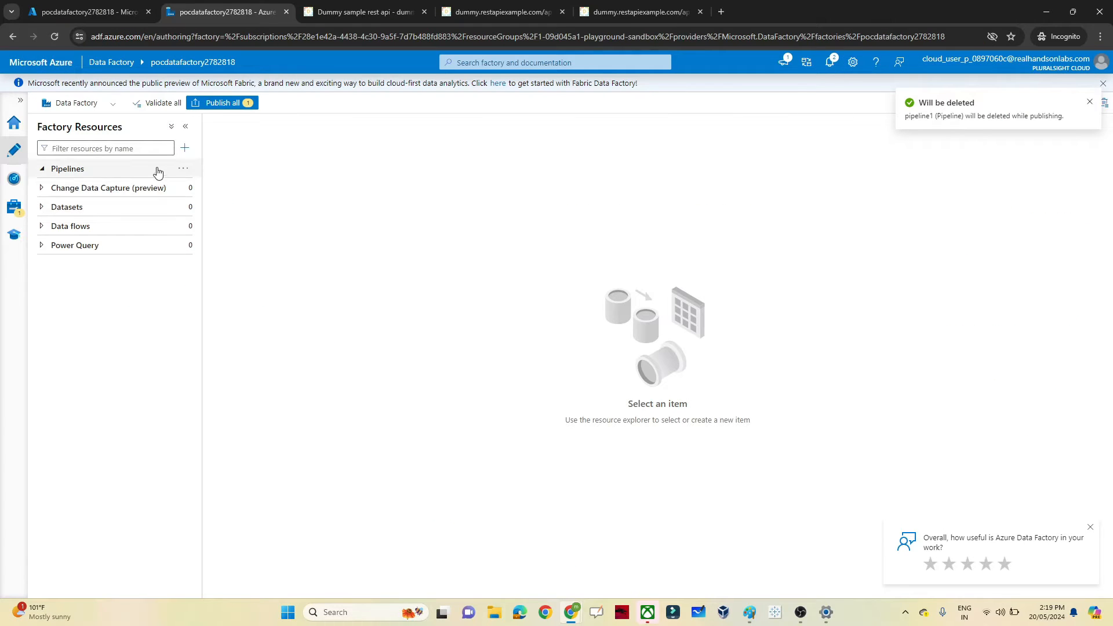
click(179, 171)
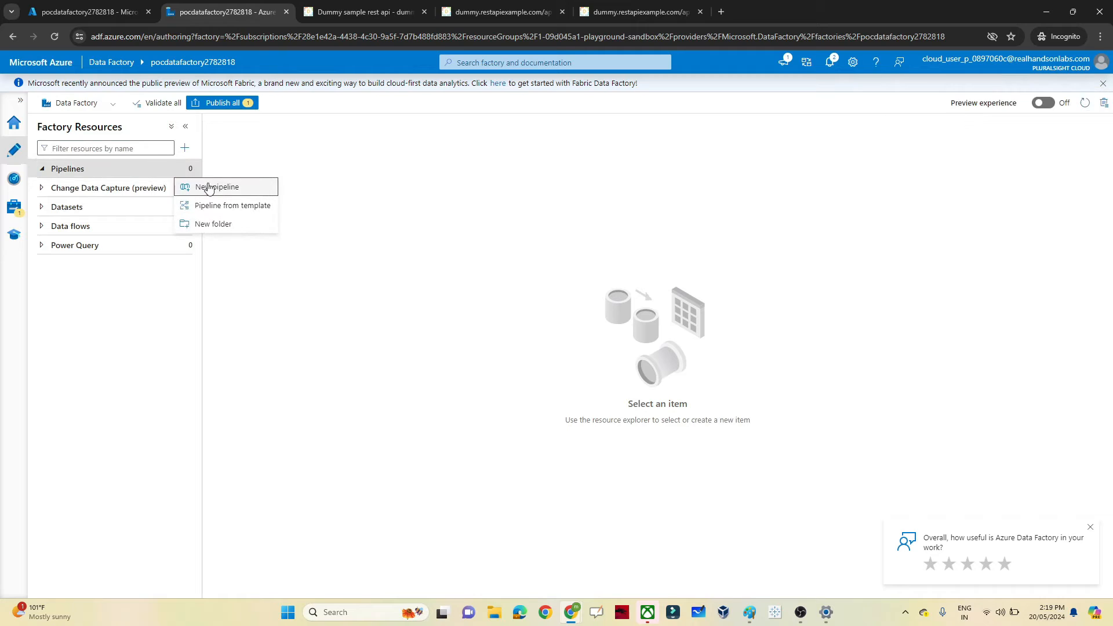
click(219, 186)
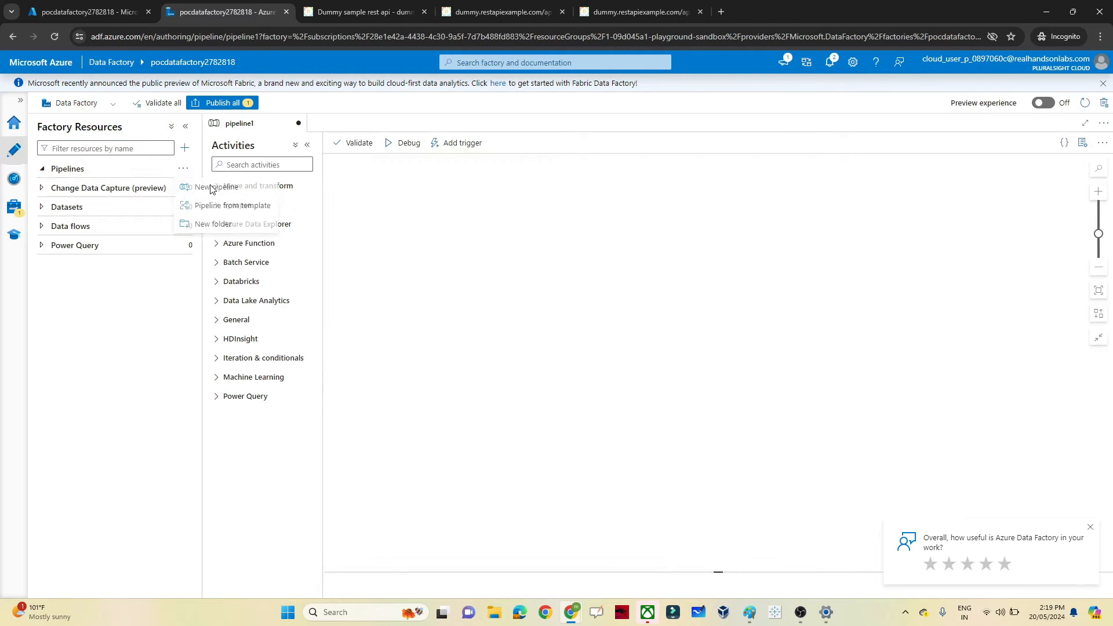
Add a Web activity from the General activities to the pipeline canvas.
click(237, 321)
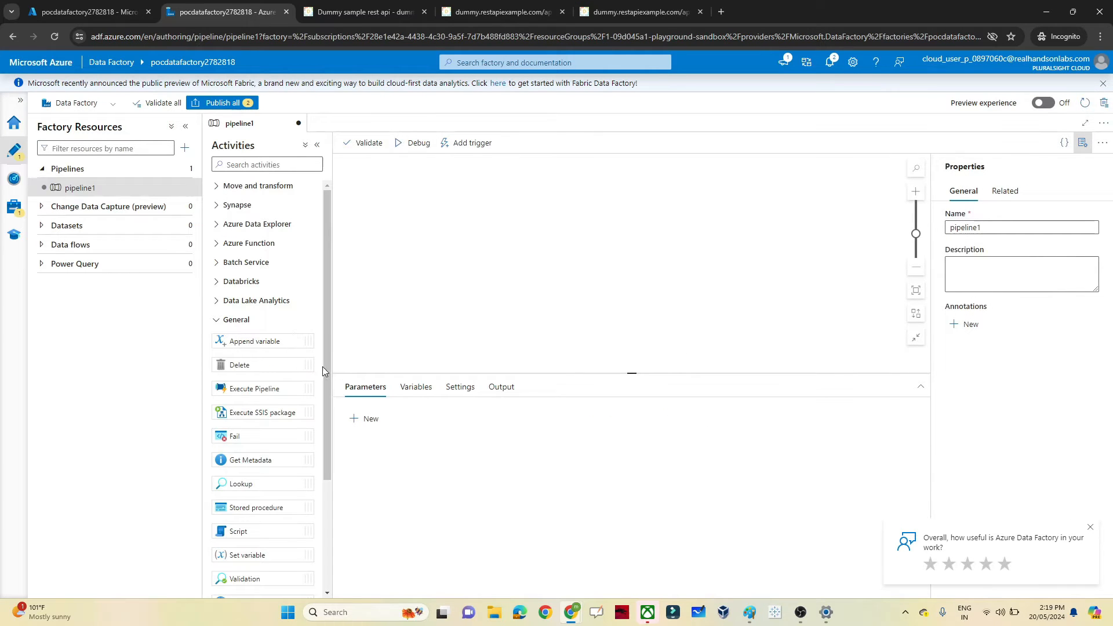
drag(329, 374, 320, 508)
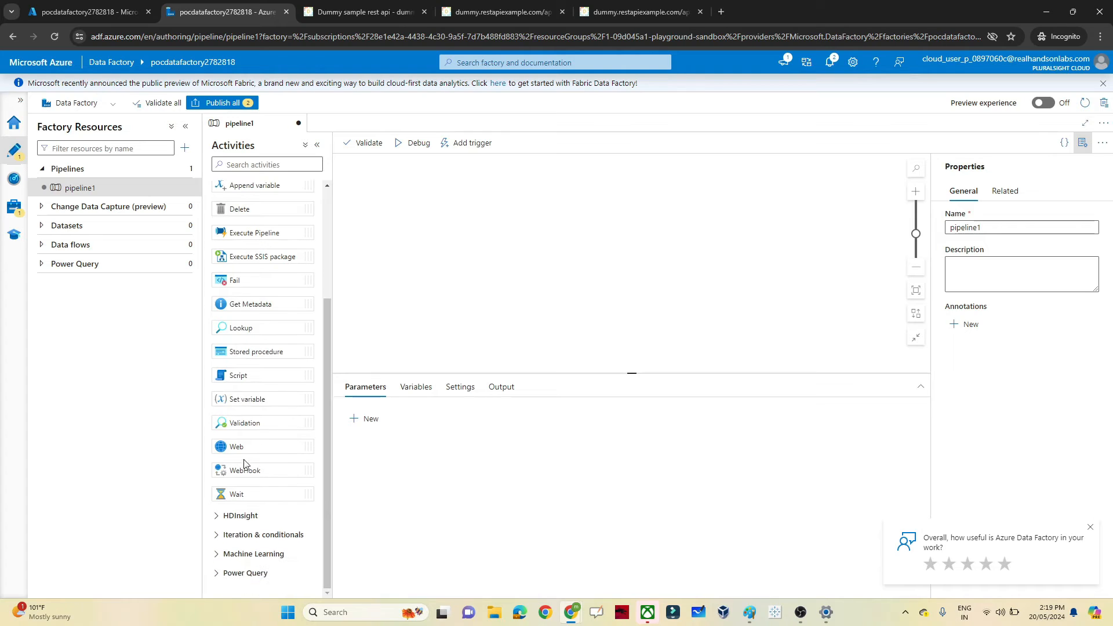
drag(243, 450, 567, 193)
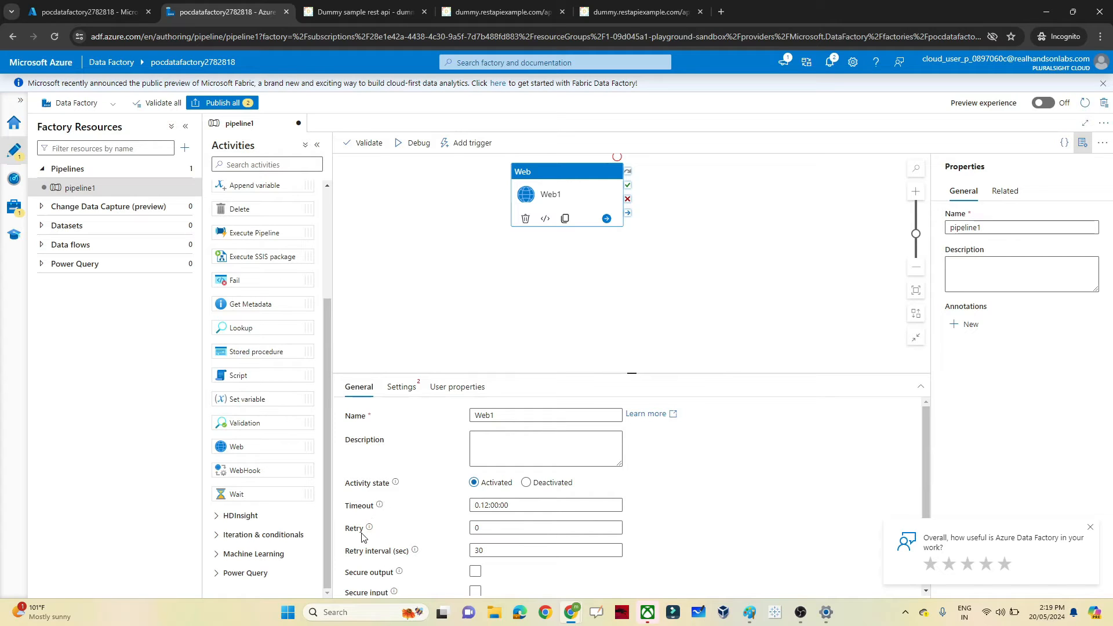
click(399, 387)
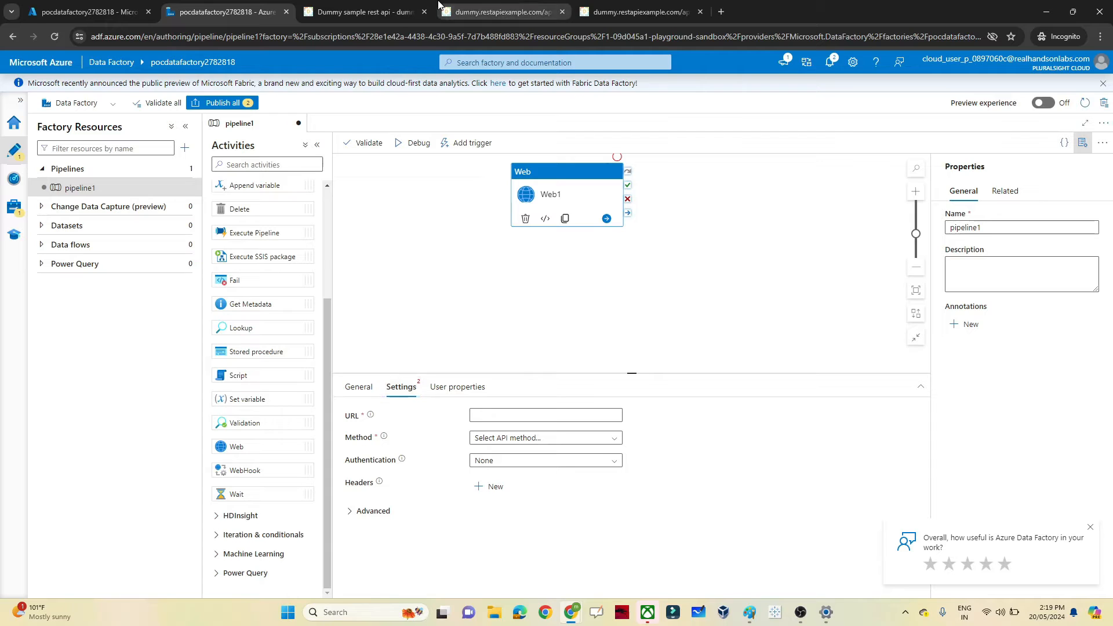
click(365, 6)
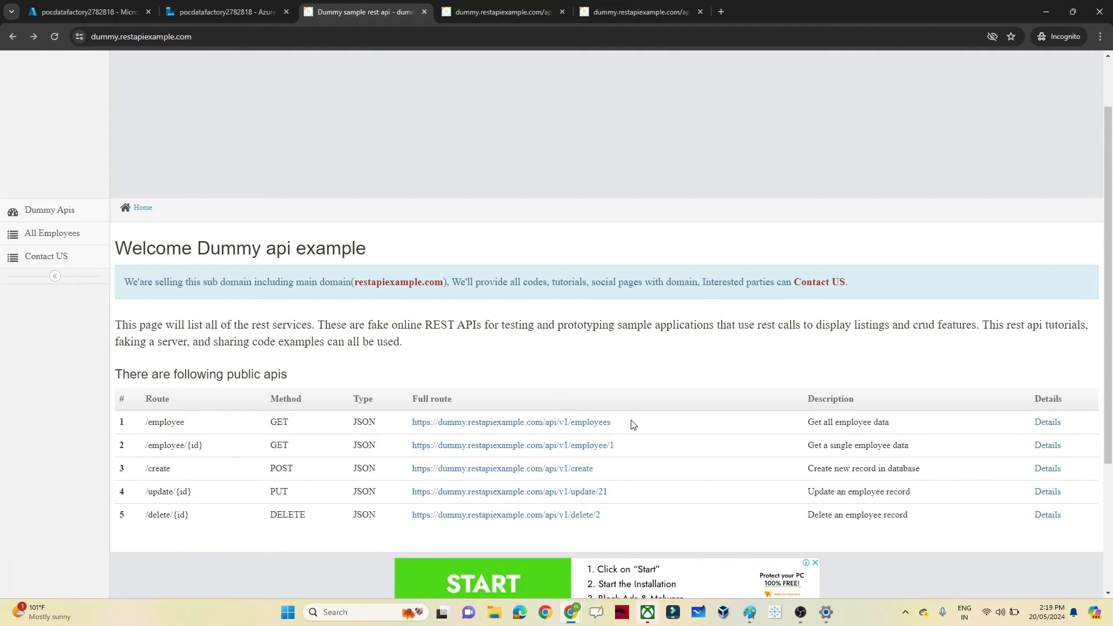
drag(616, 423, 414, 435)
key(ctrl+c)
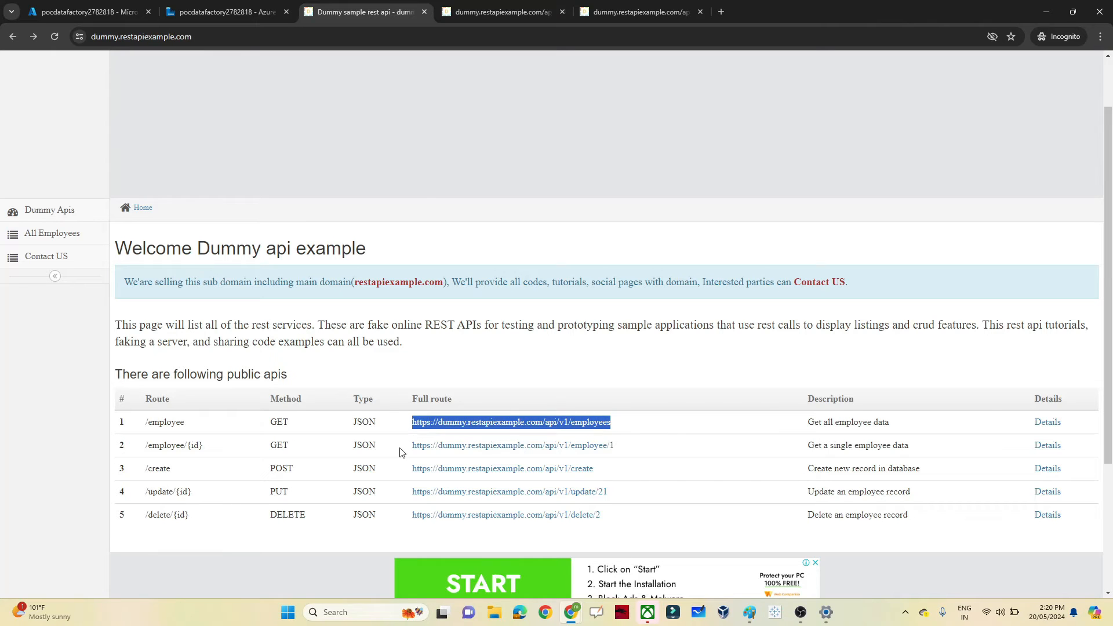
click(226, 12)
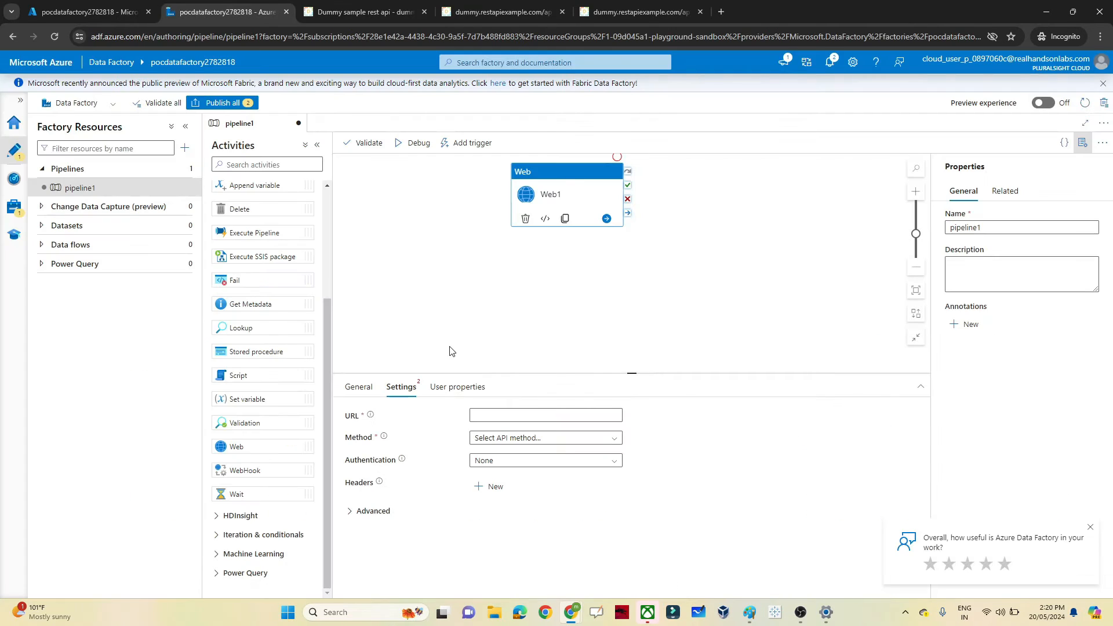
click(475, 416)
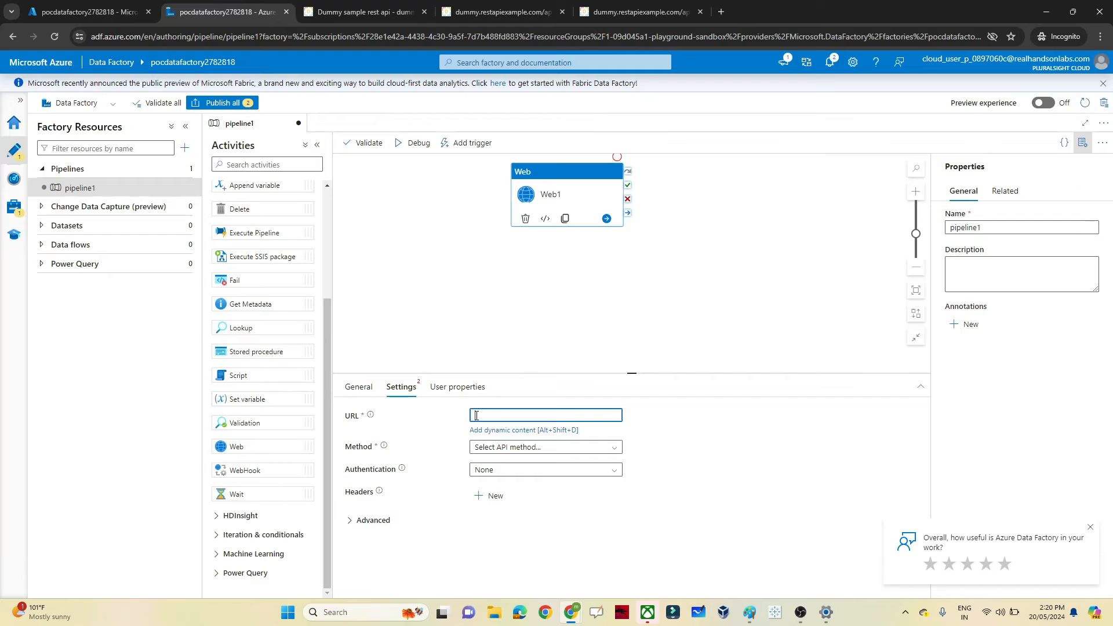
key(ctrl+v)
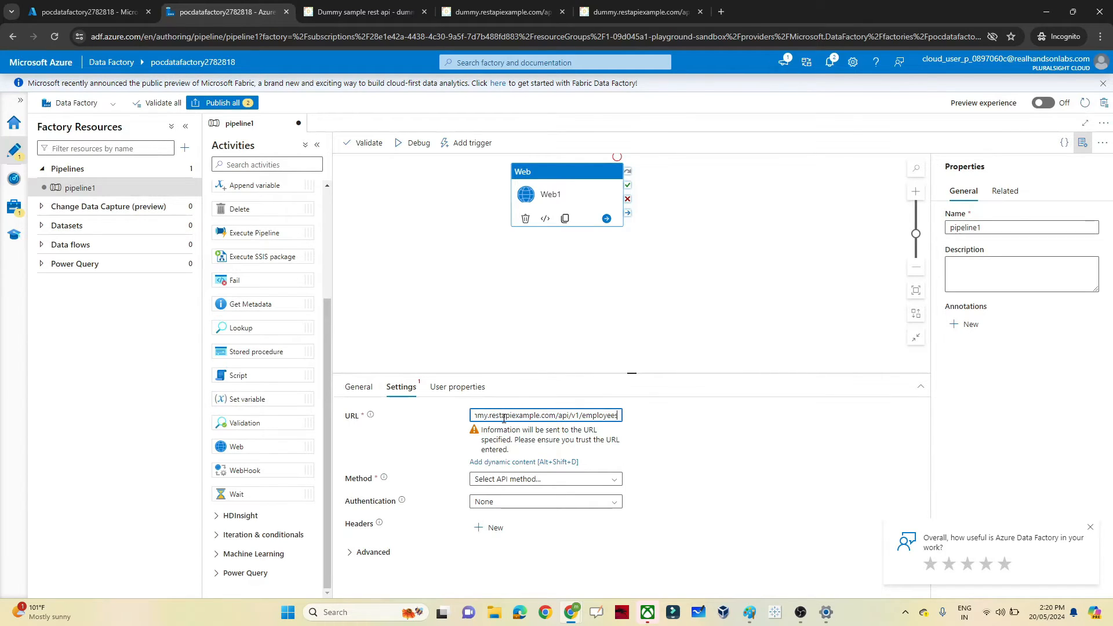
click(492, 479)
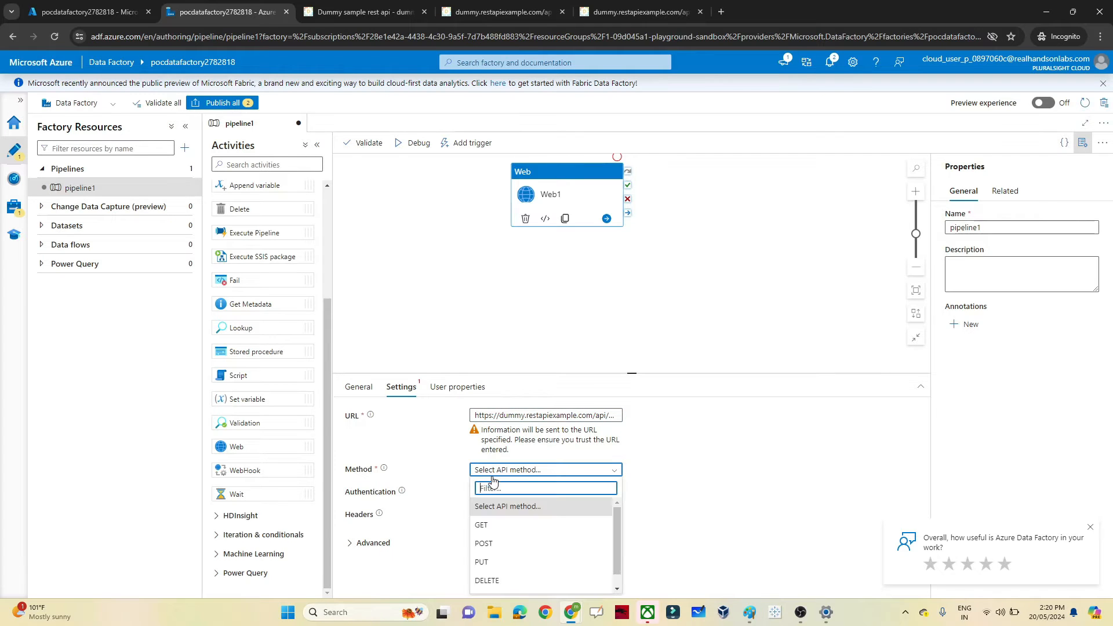
click(484, 525)
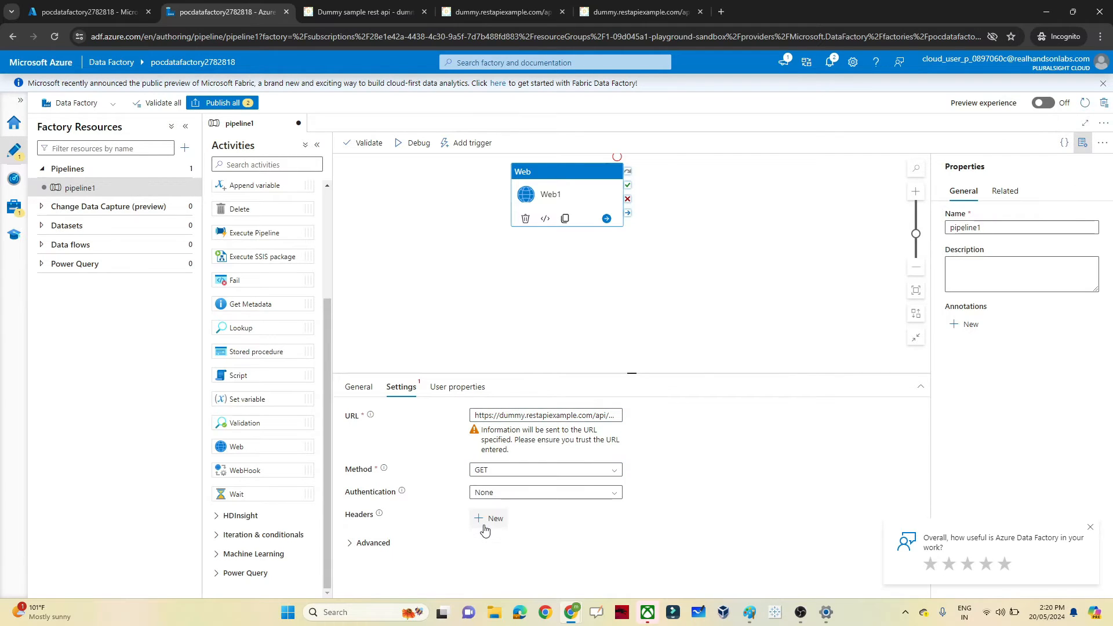
Try the Basic, System Assigned Managed Identity and Client certificate authentication options for the Web activity, and return authentication to None.
click(503, 495)
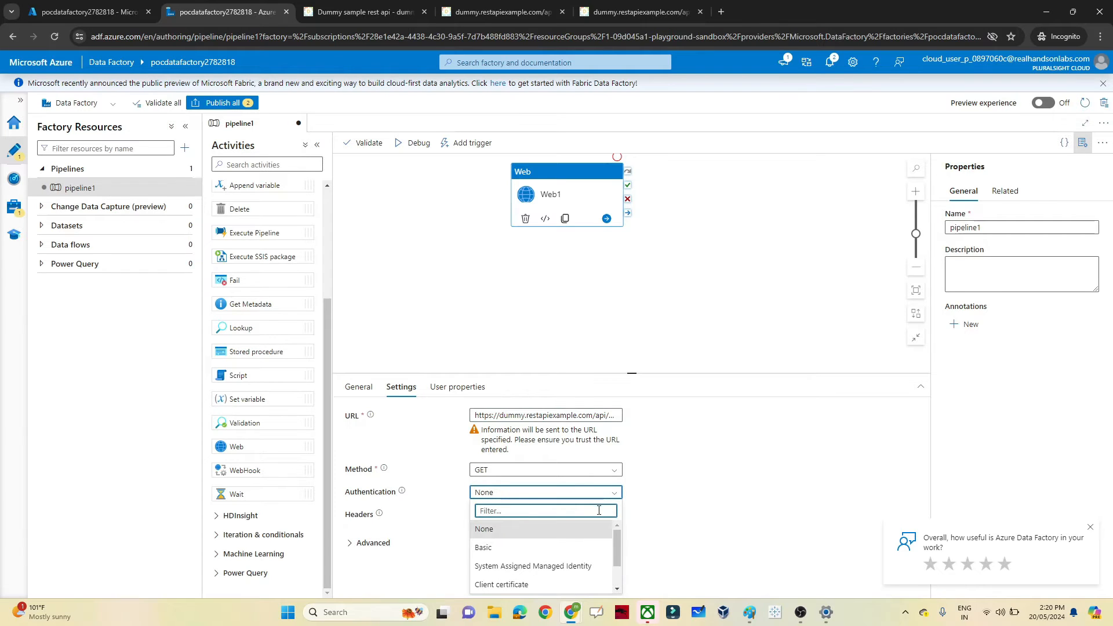
mouse_move(617, 548)
mouse_down()
mouse_move(618, 596)
mouse_move(614, 550)
mouse_up()
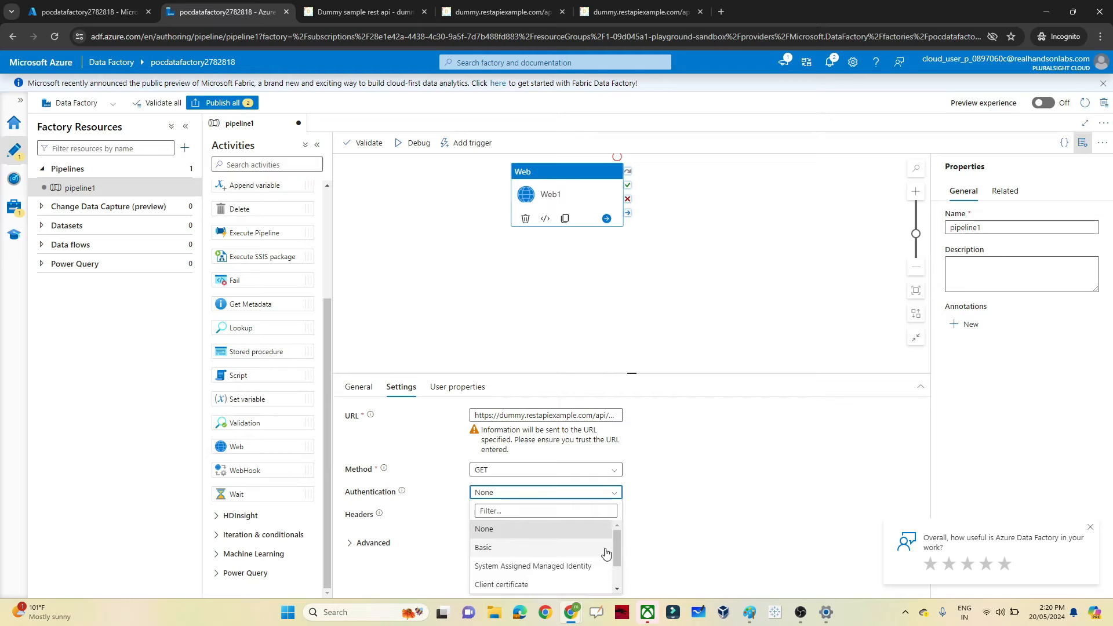
click(491, 555)
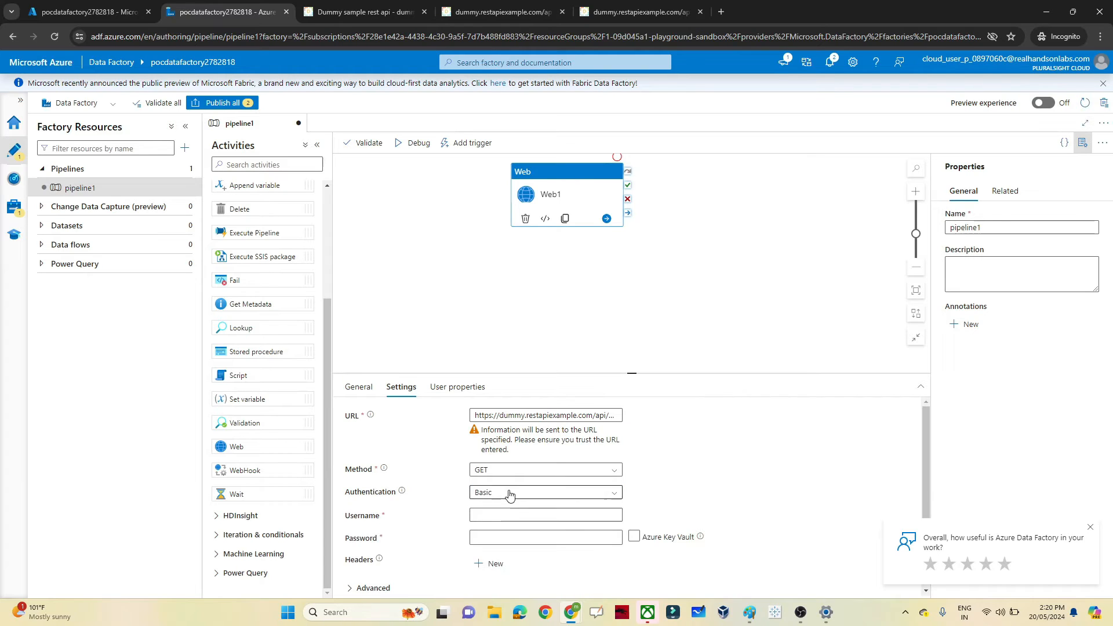
click(509, 494)
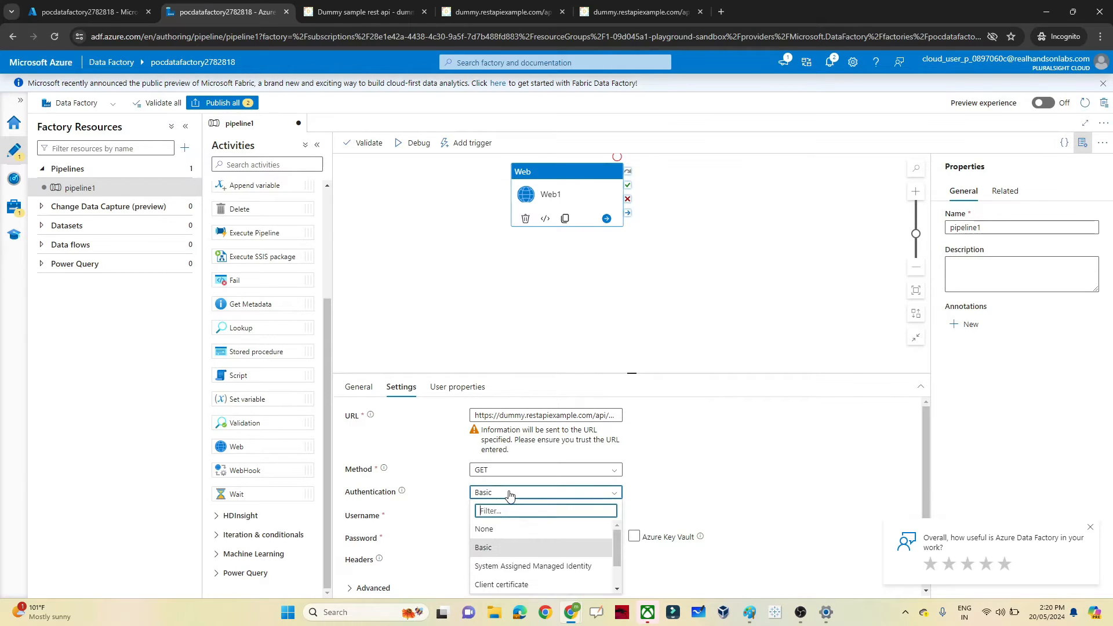
click(501, 568)
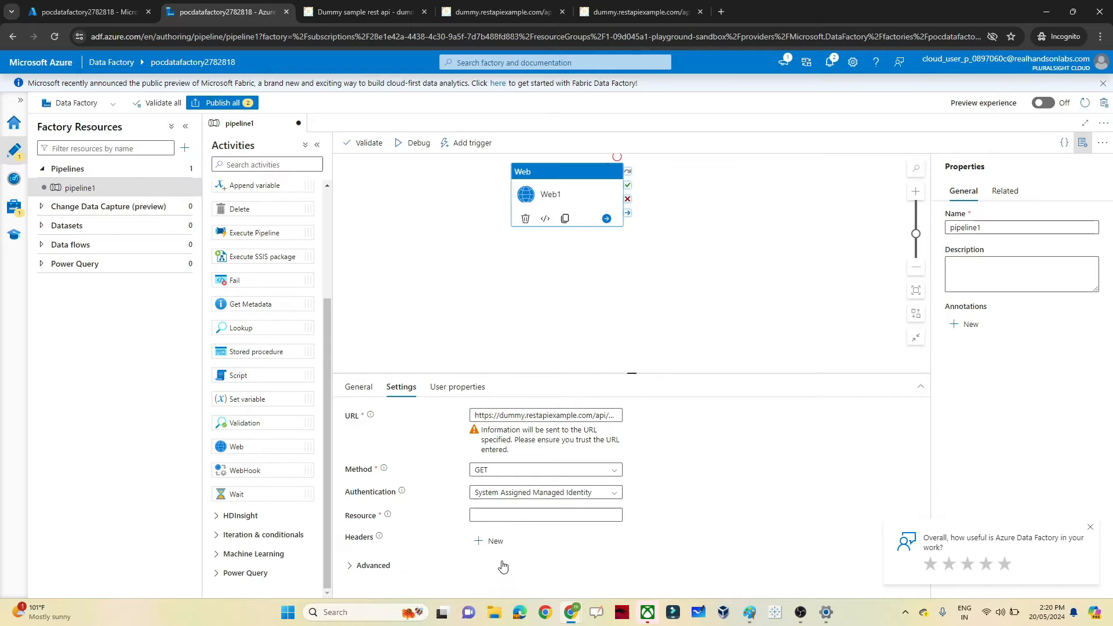
click(499, 495)
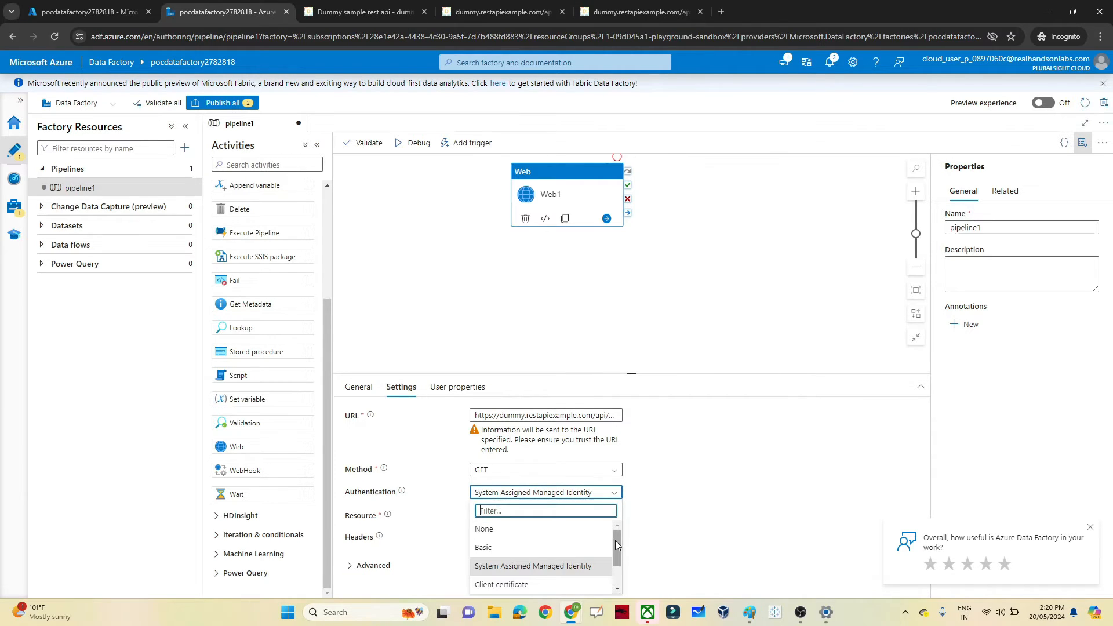
drag(616, 545, 617, 571)
click(523, 553)
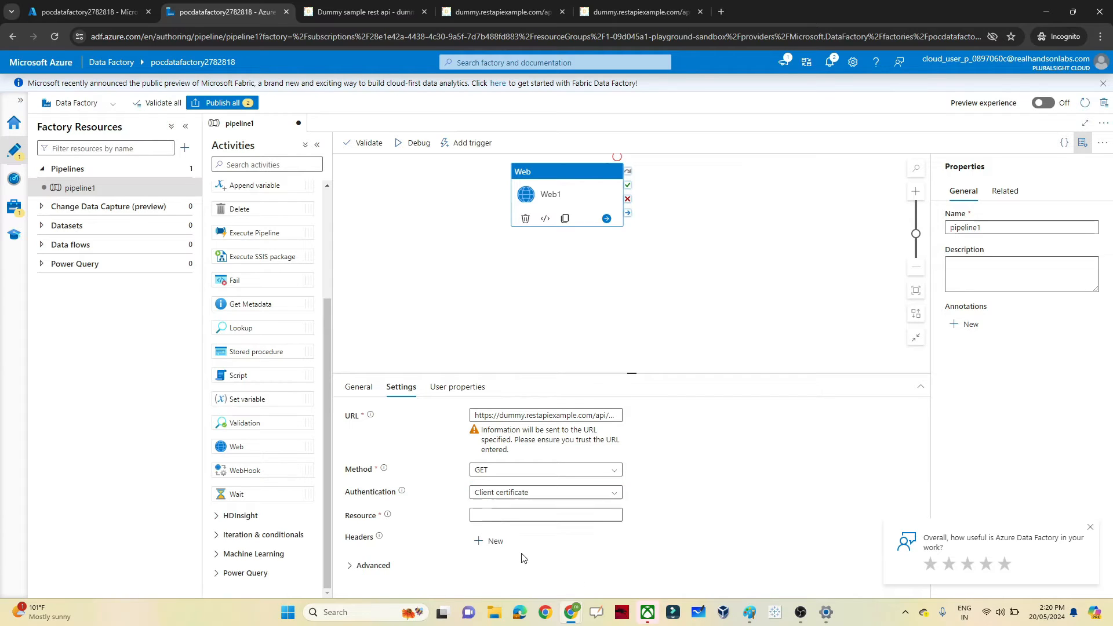
click(535, 494)
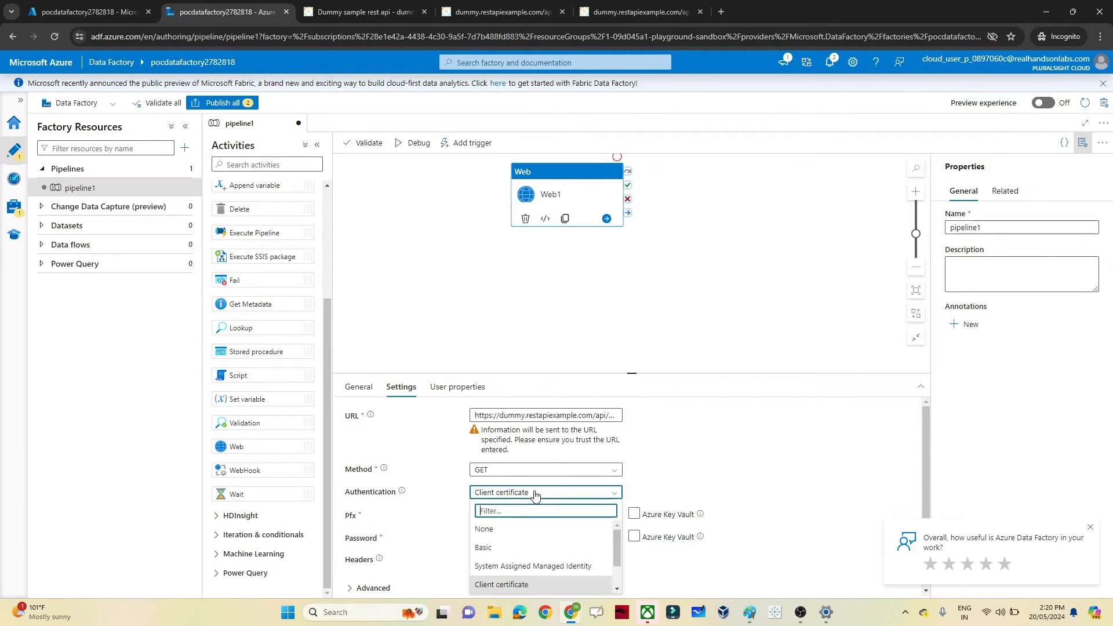
click(489, 530)
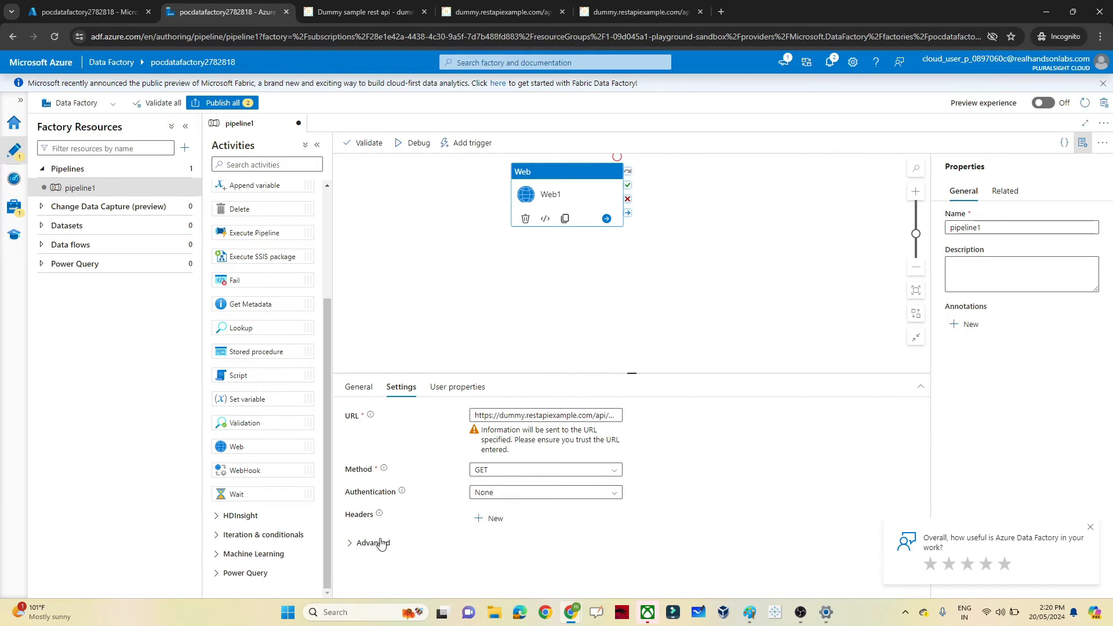
Examine the Web activity's advanced settings, including the integration runtime, HTTP request timeout, async pattern and certificate validation options.
click(381, 544)
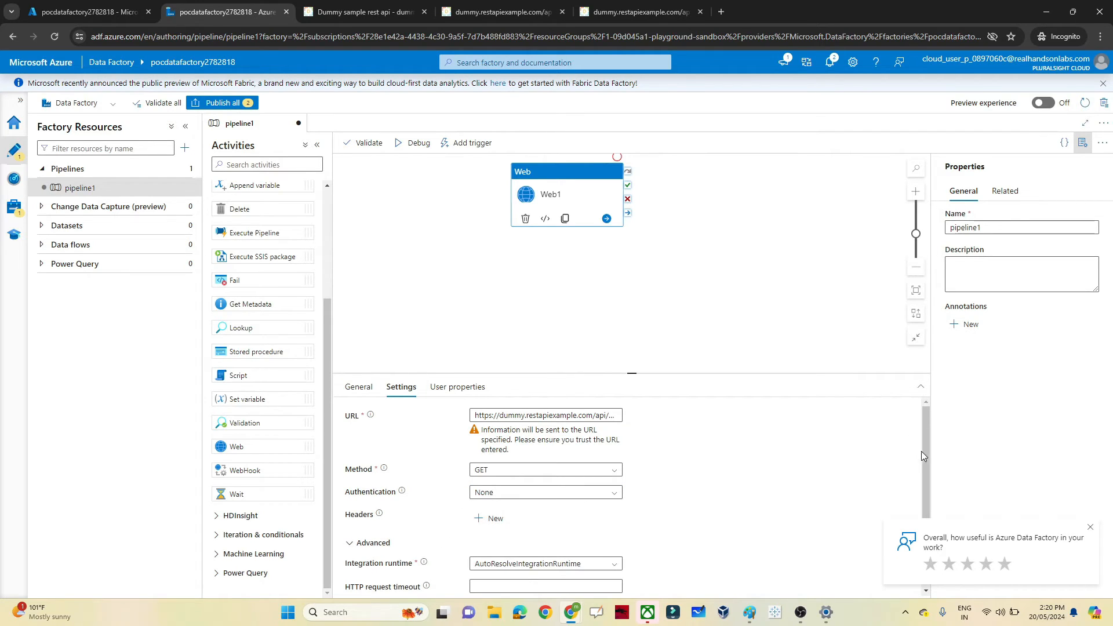
drag(923, 456, 926, 516)
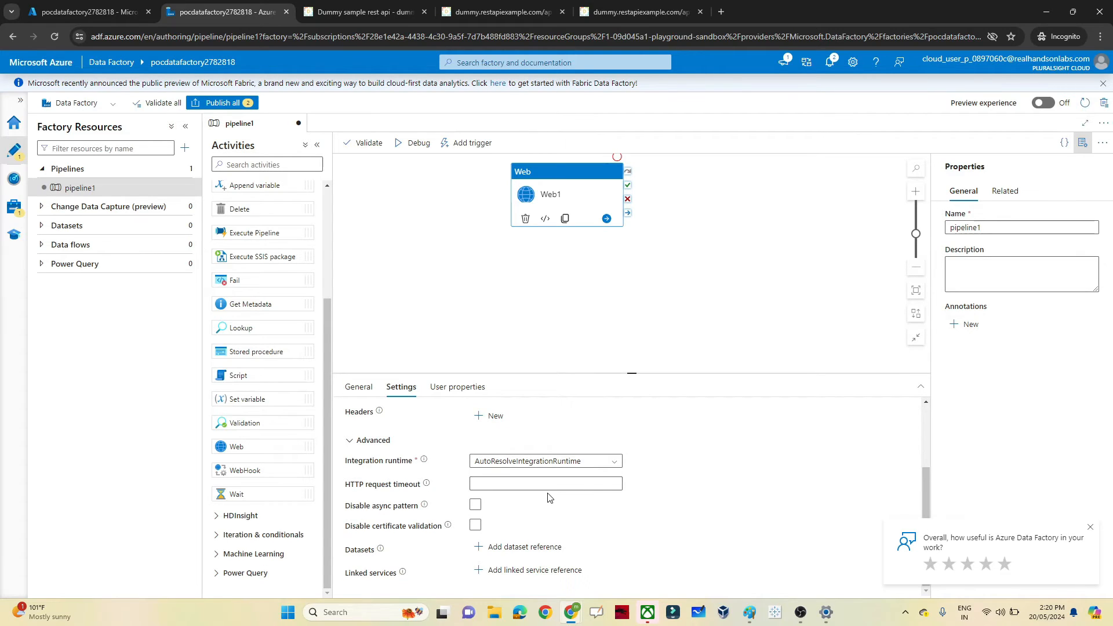
click(499, 490)
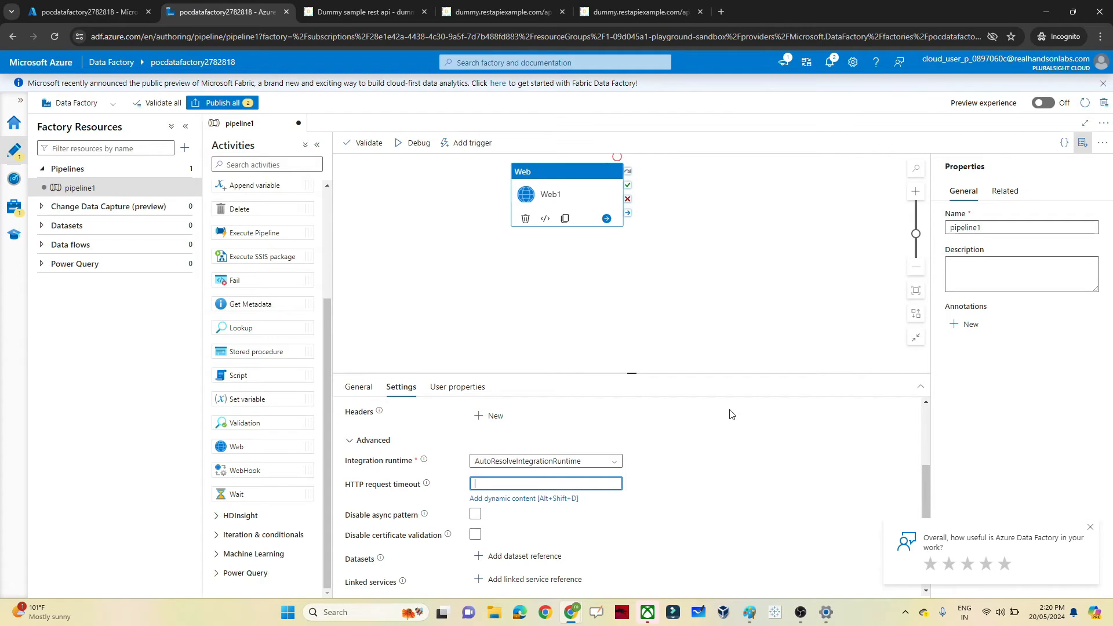
click(930, 489)
scroll(930, 489, up, 2)
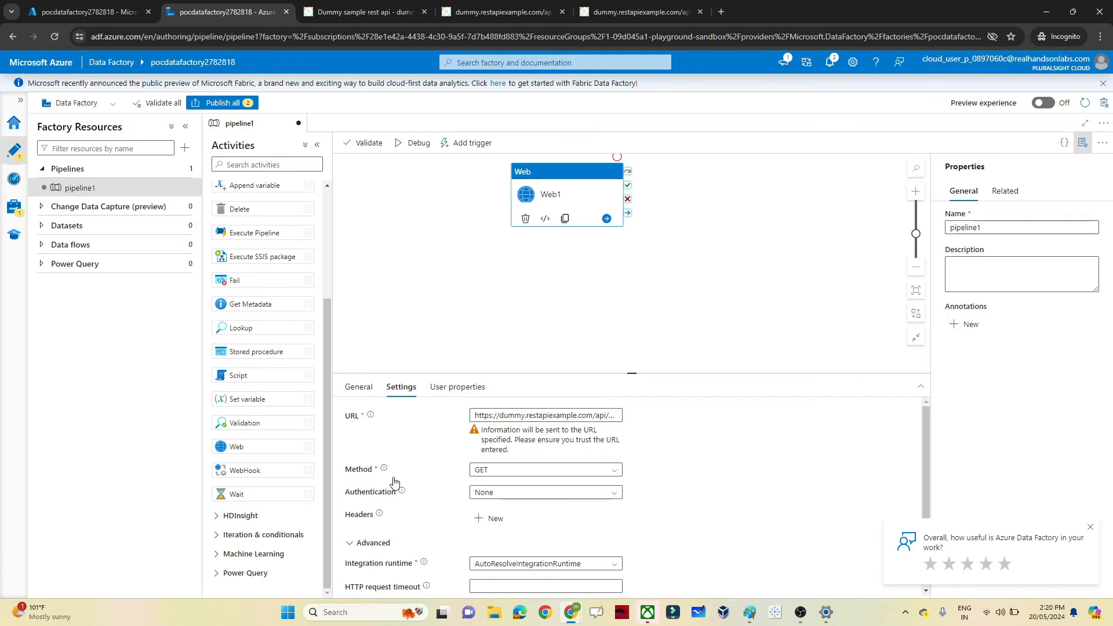
Publish the new pipeline1 to the live environment and trigger an on-demand run of it.
click(214, 104)
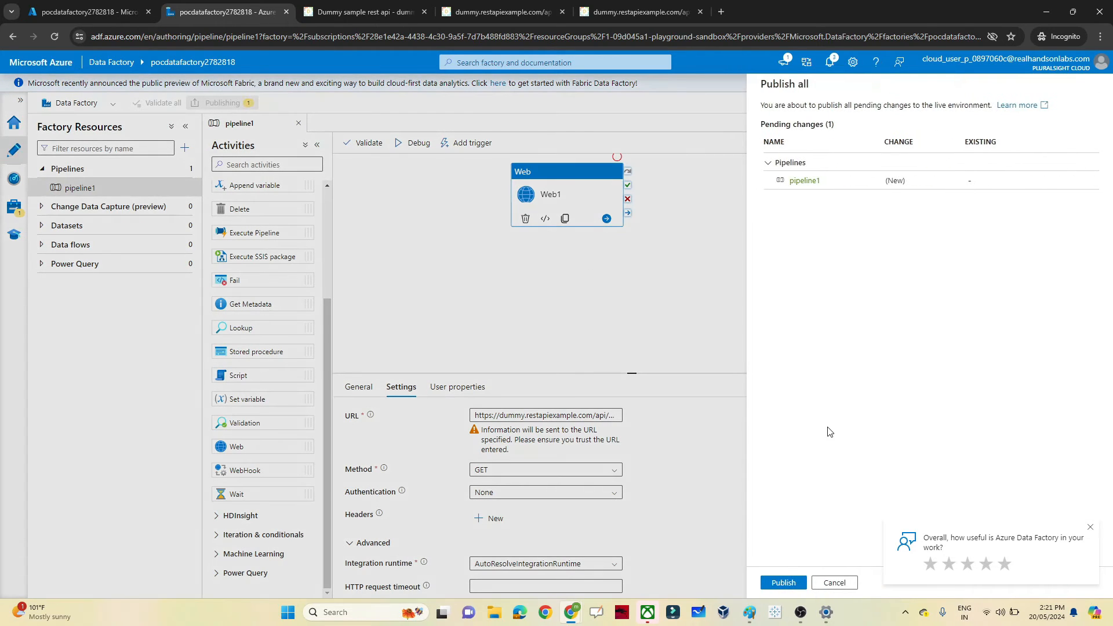
click(780, 583)
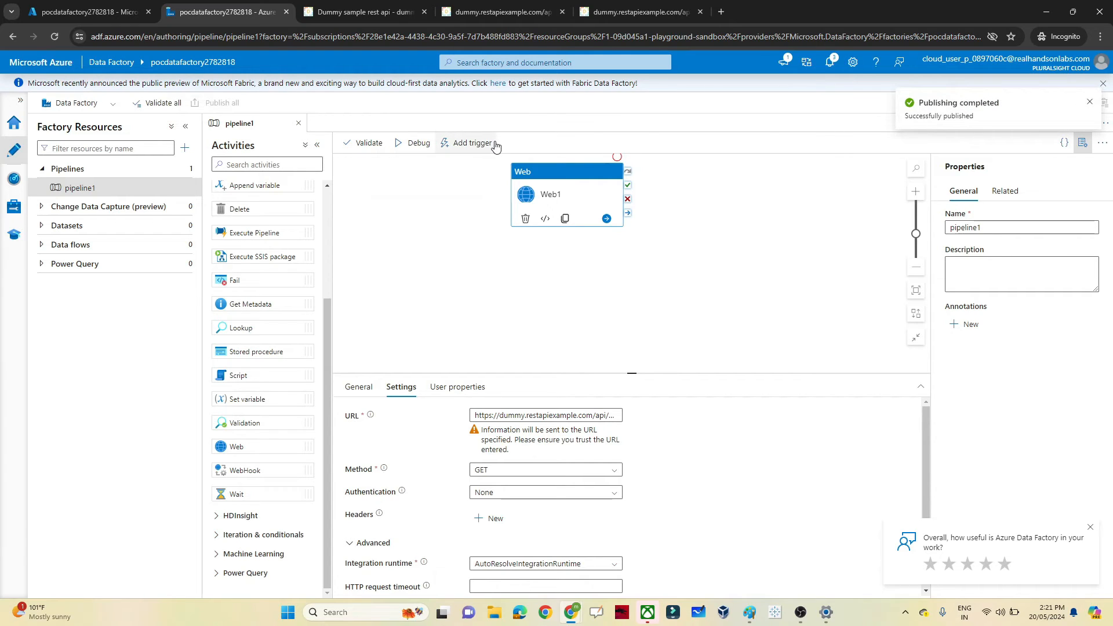
click(470, 144)
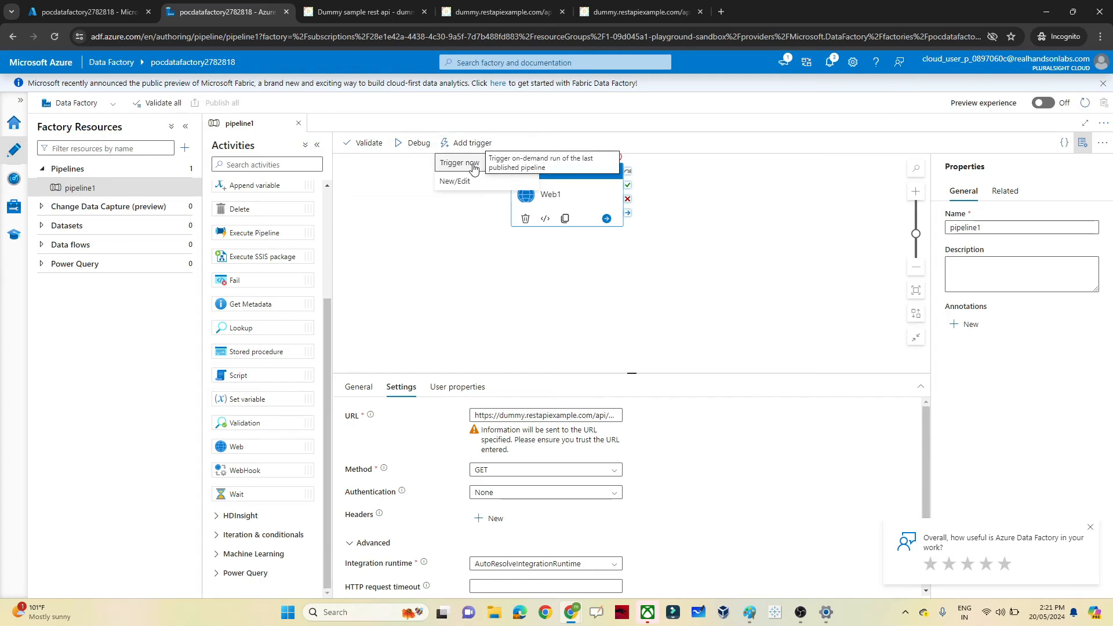
click(473, 167)
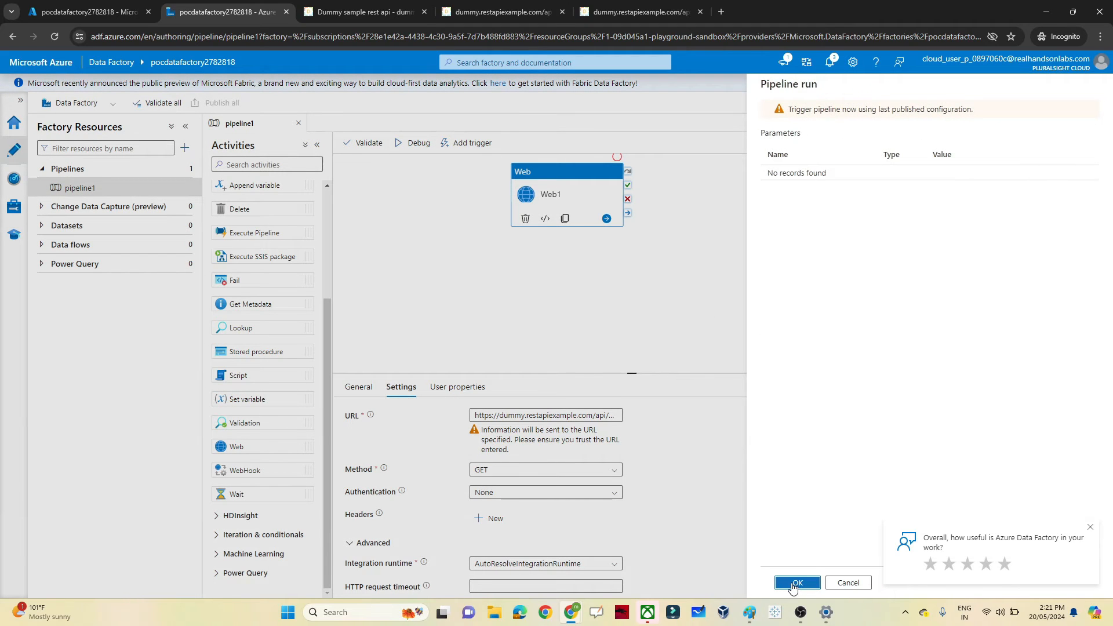
click(794, 587)
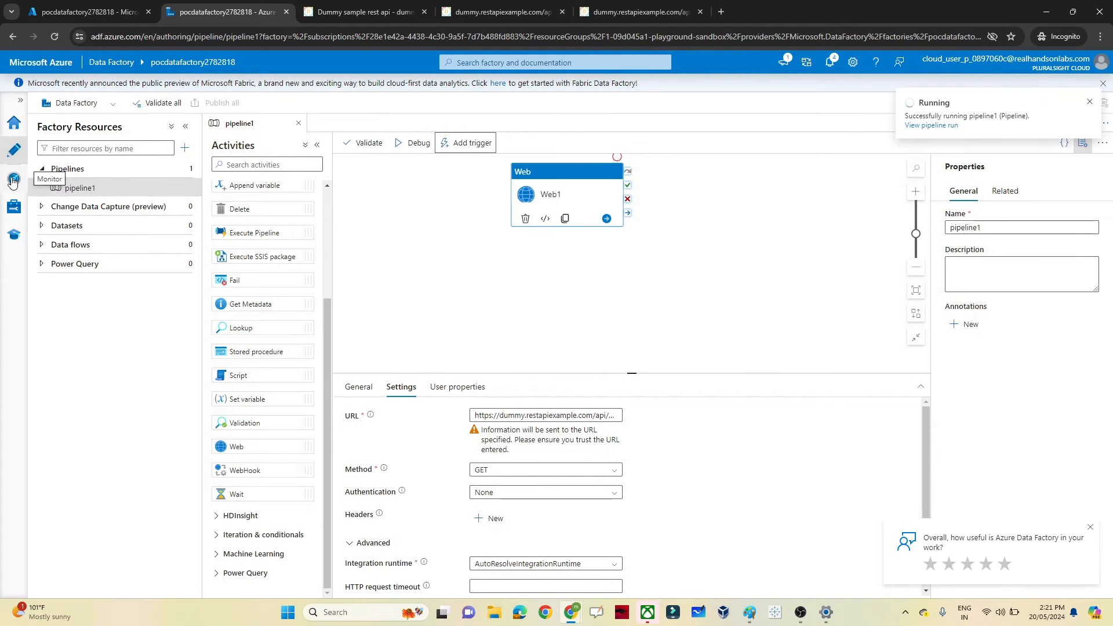
Refresh the monitored pipeline runs and open the activity runs of the triggered pipeline1.
click(13, 182)
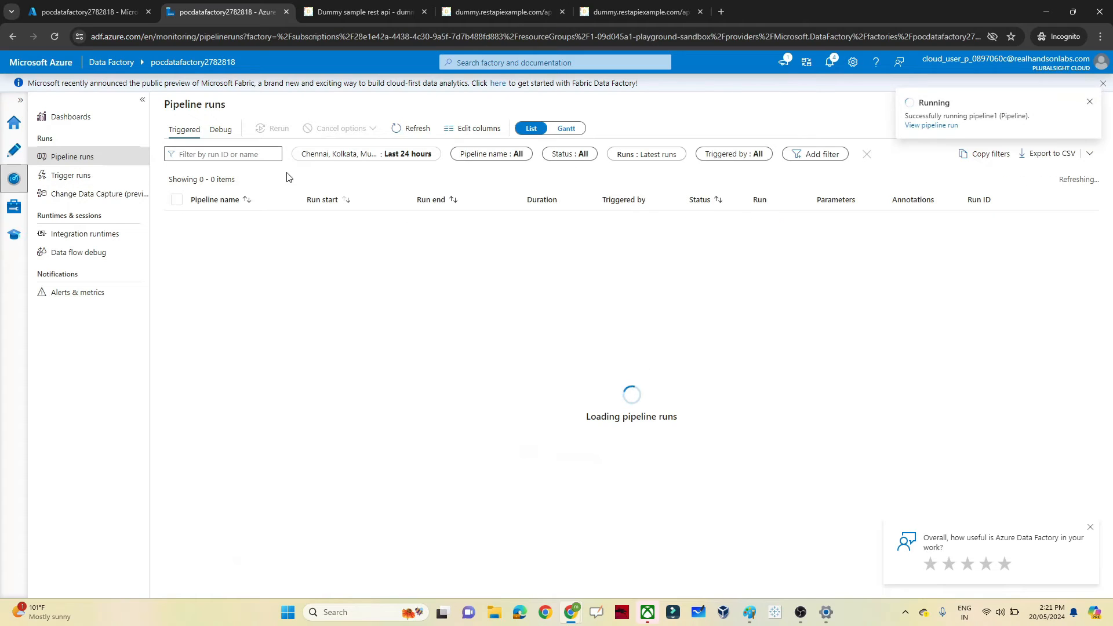
click(404, 131)
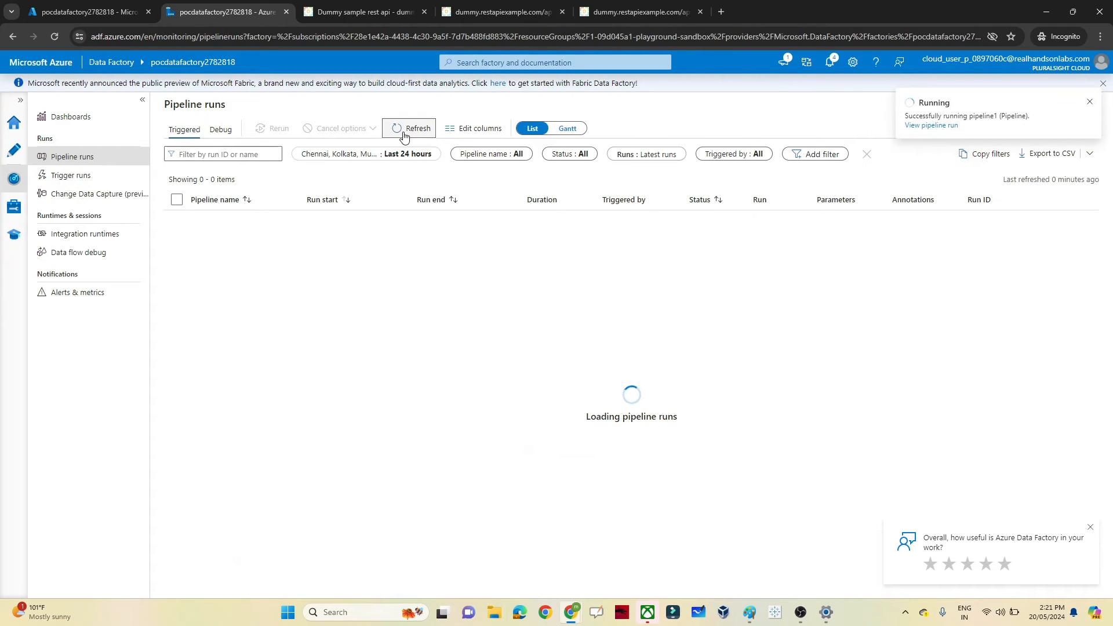
click(404, 131)
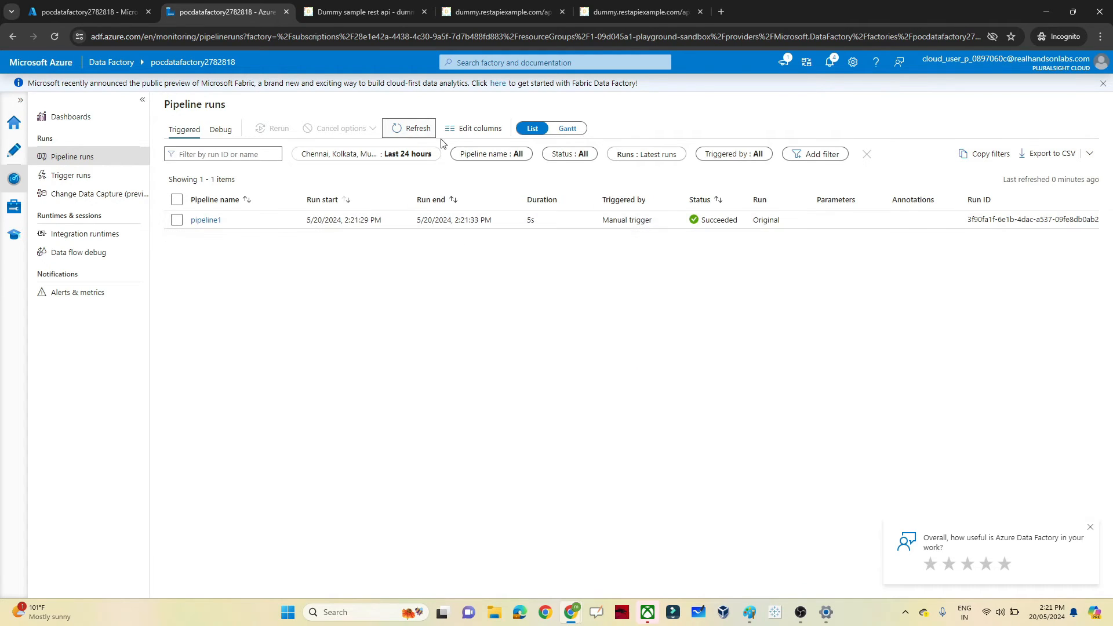
click(398, 130)
click(208, 220)
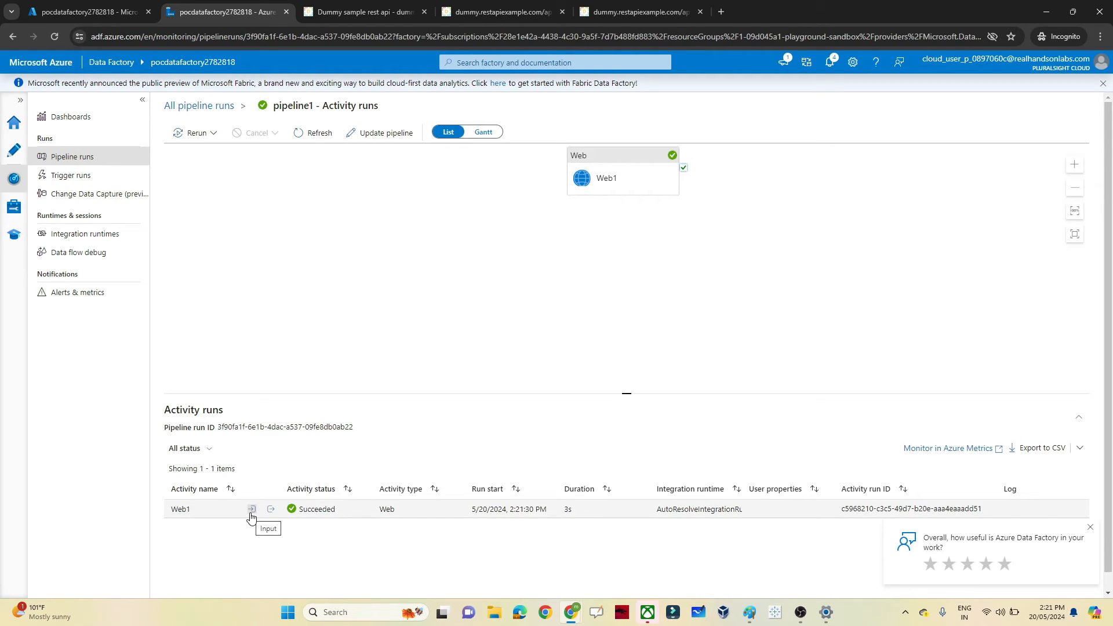
Review the input and the full output of the Web1 activity run.
click(252, 510)
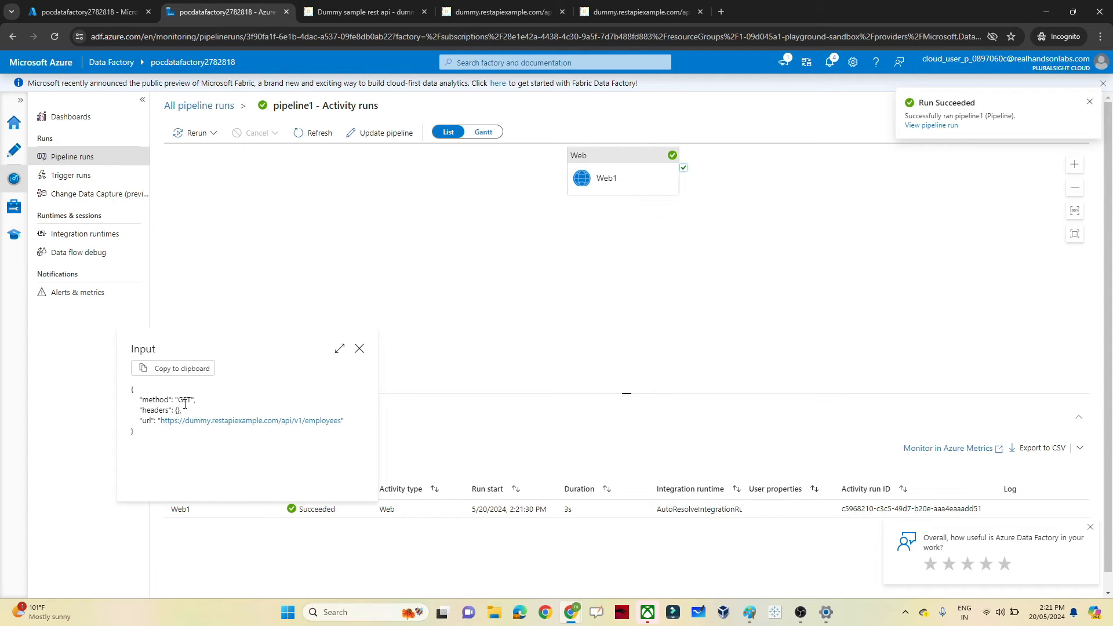
click(323, 547)
click(272, 511)
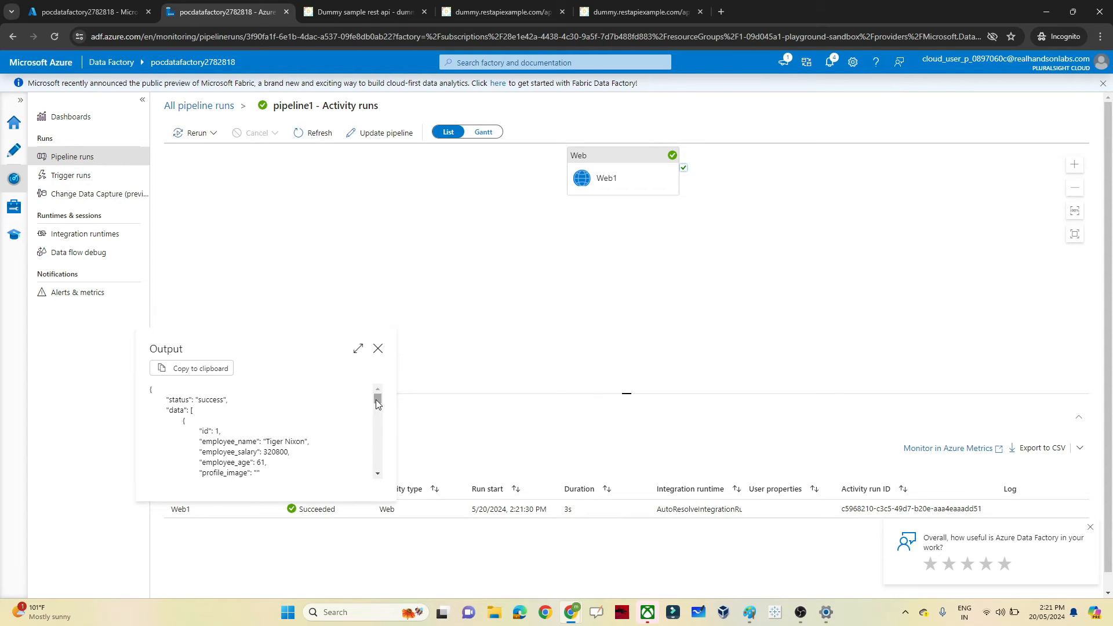
drag(377, 402, 376, 472)
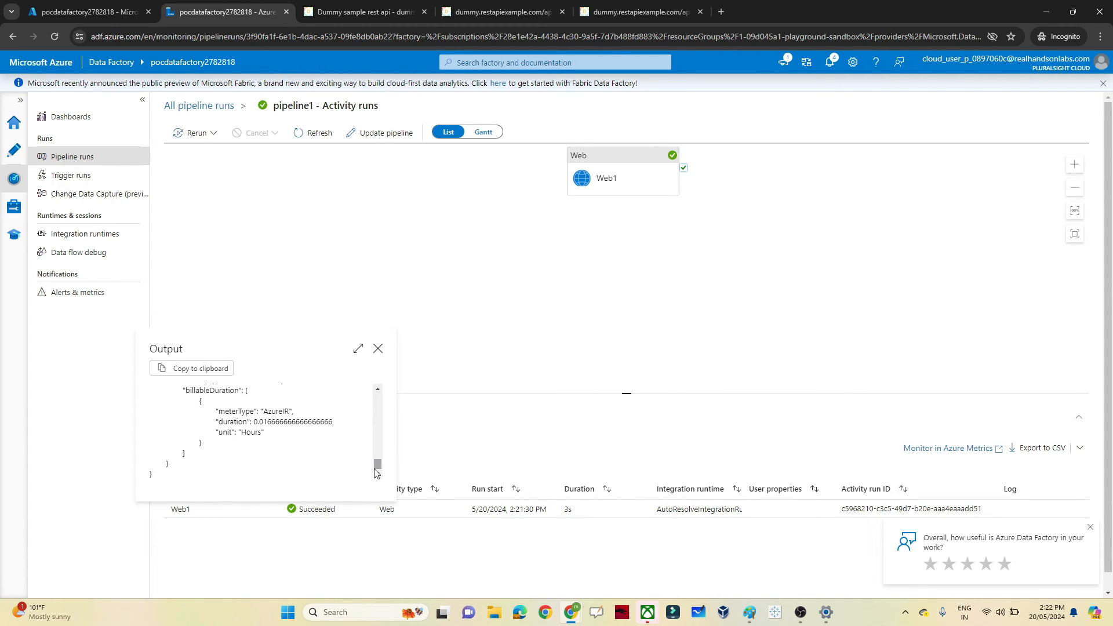
click(377, 350)
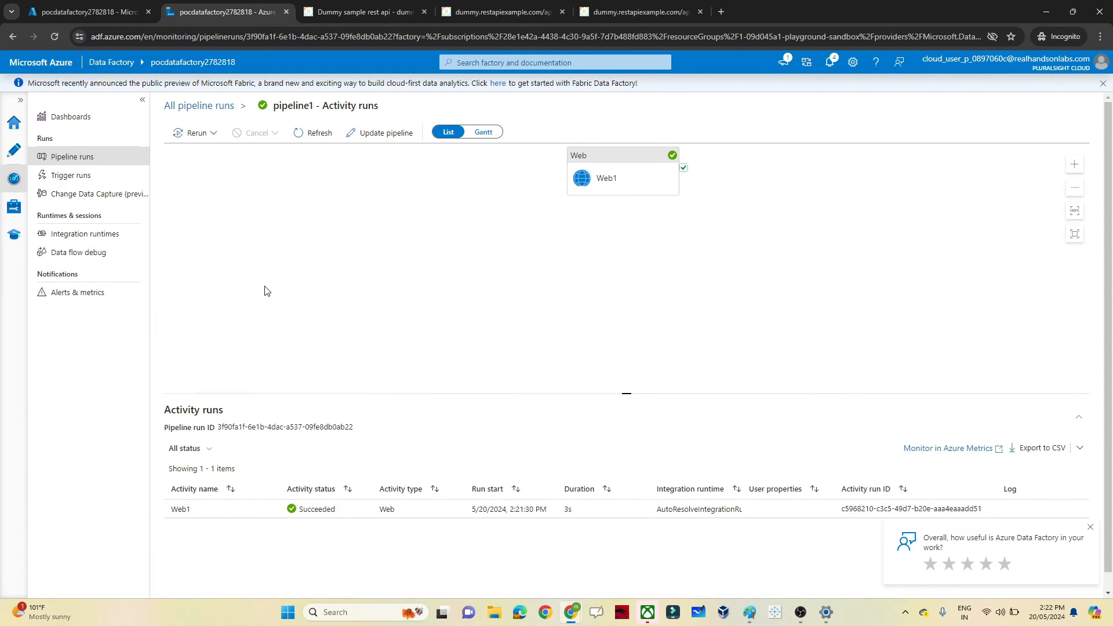
Return to the authoring workspace and review the JSON code of pipeline1 without editing it.
click(14, 153)
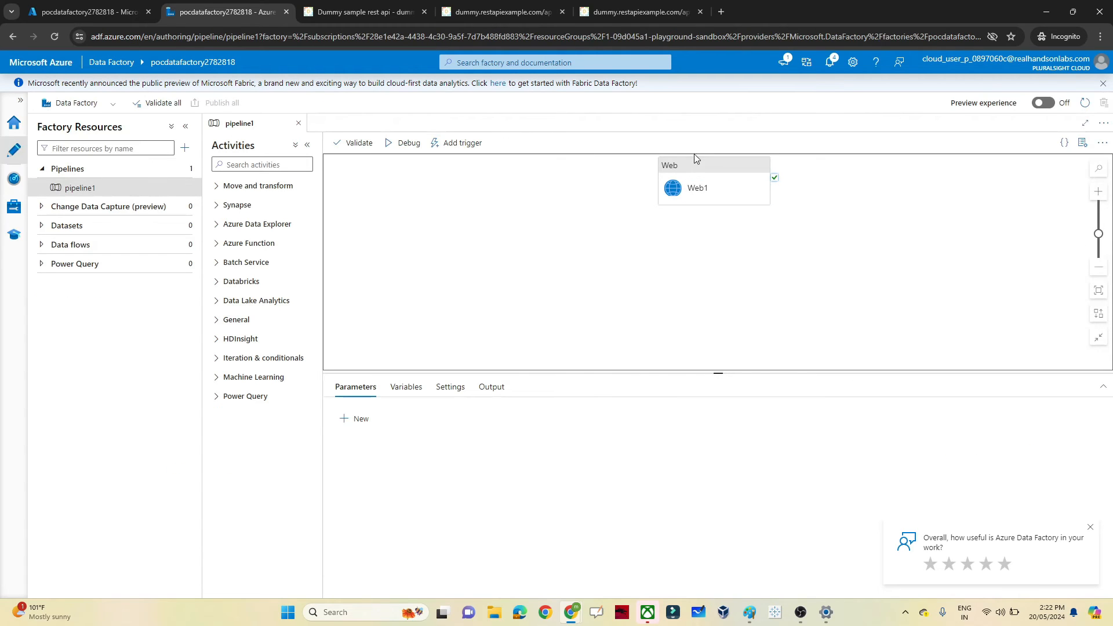
click(691, 167)
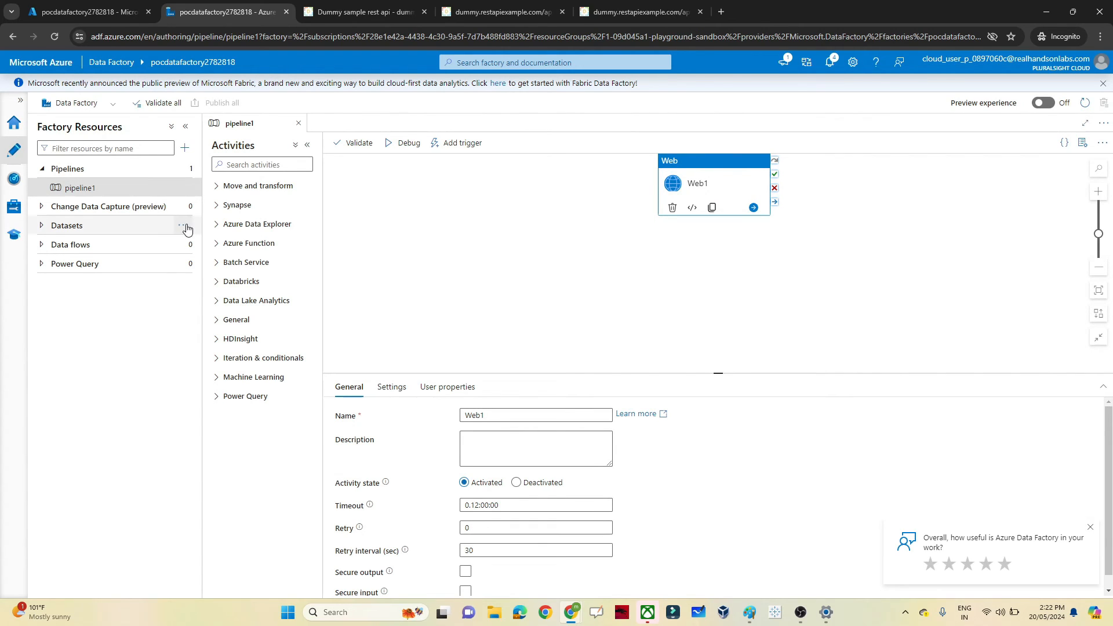
click(188, 225)
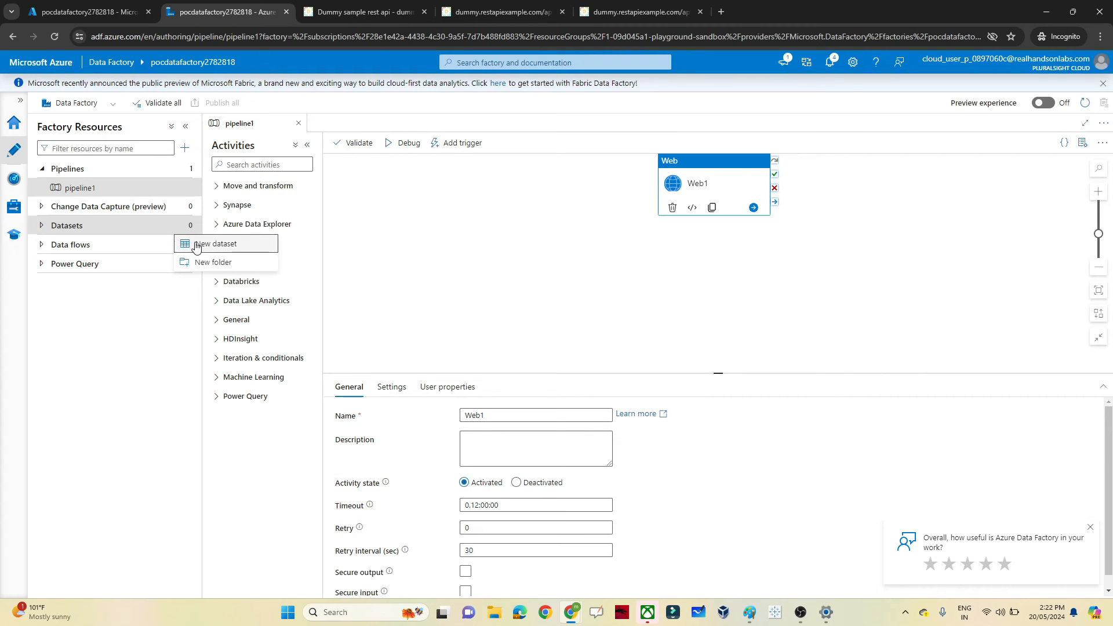
click(515, 239)
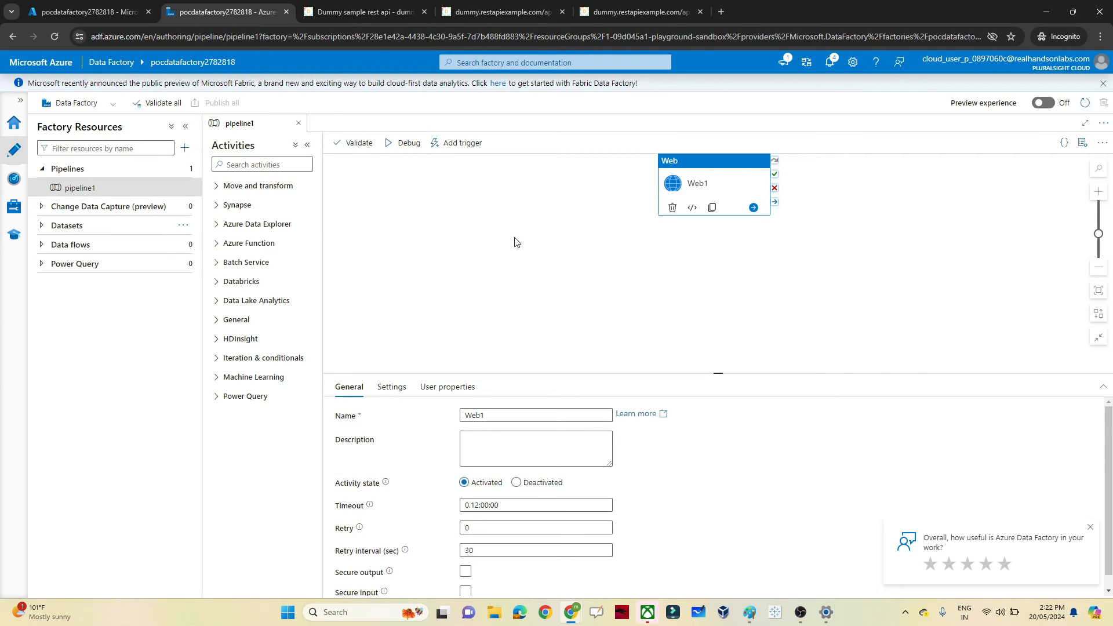
click(1063, 143)
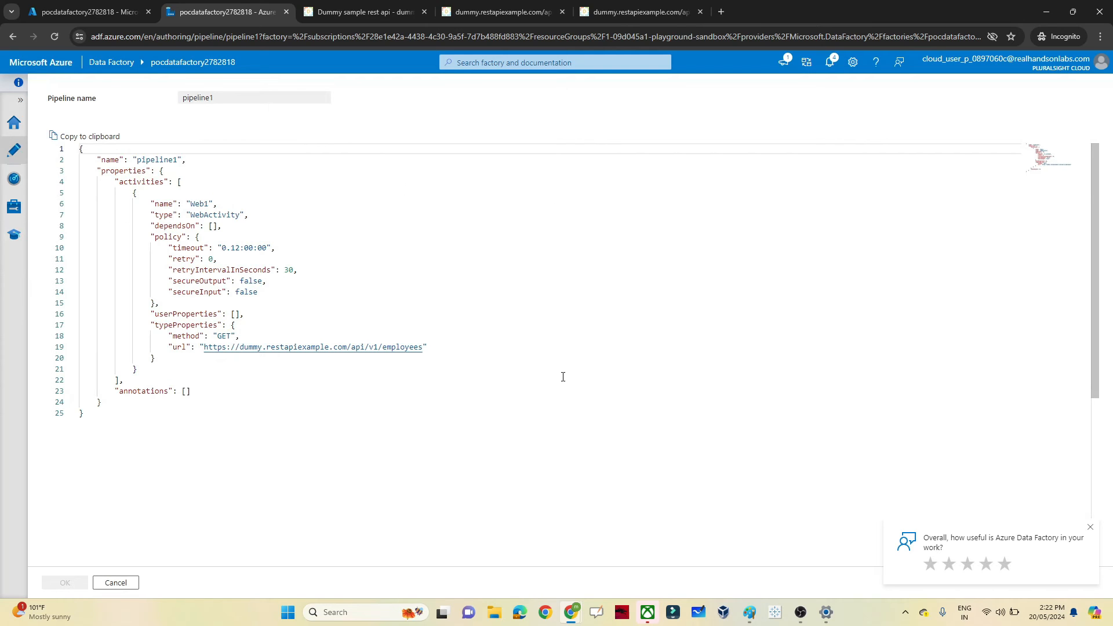
click(115, 584)
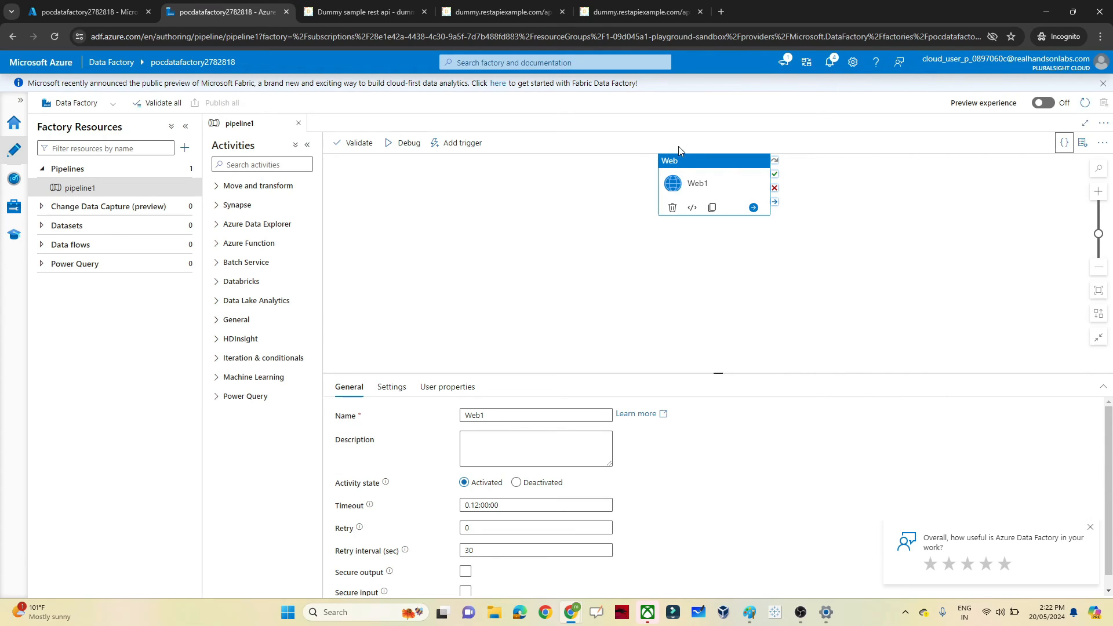
Move the Web1 activity slightly lower on the canvas and set its request method to POST.
drag(702, 162, 668, 206)
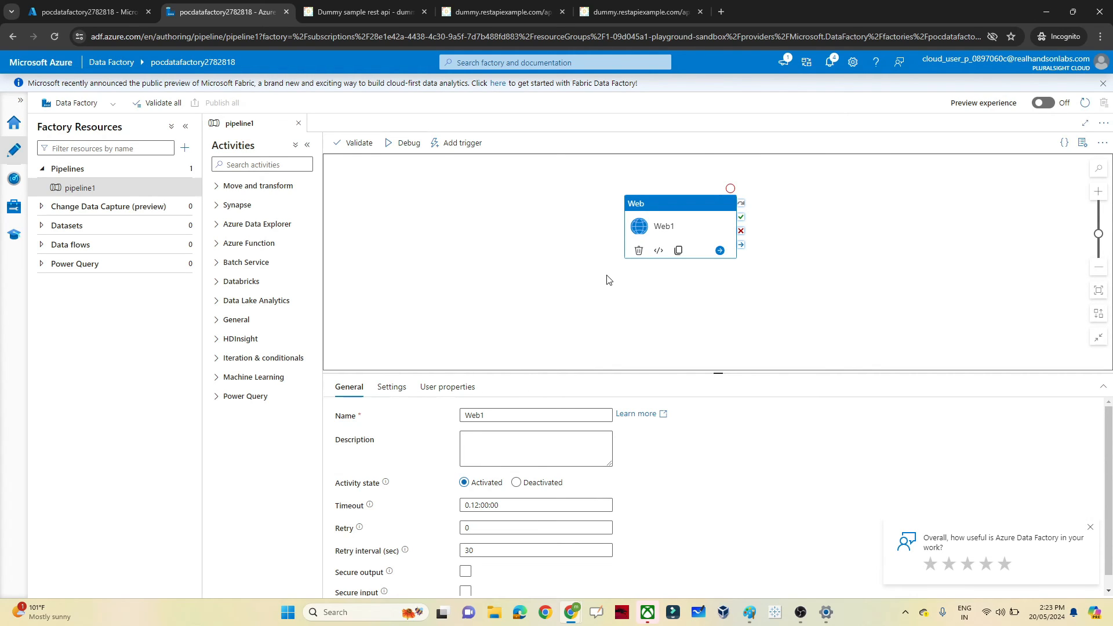
click(390, 388)
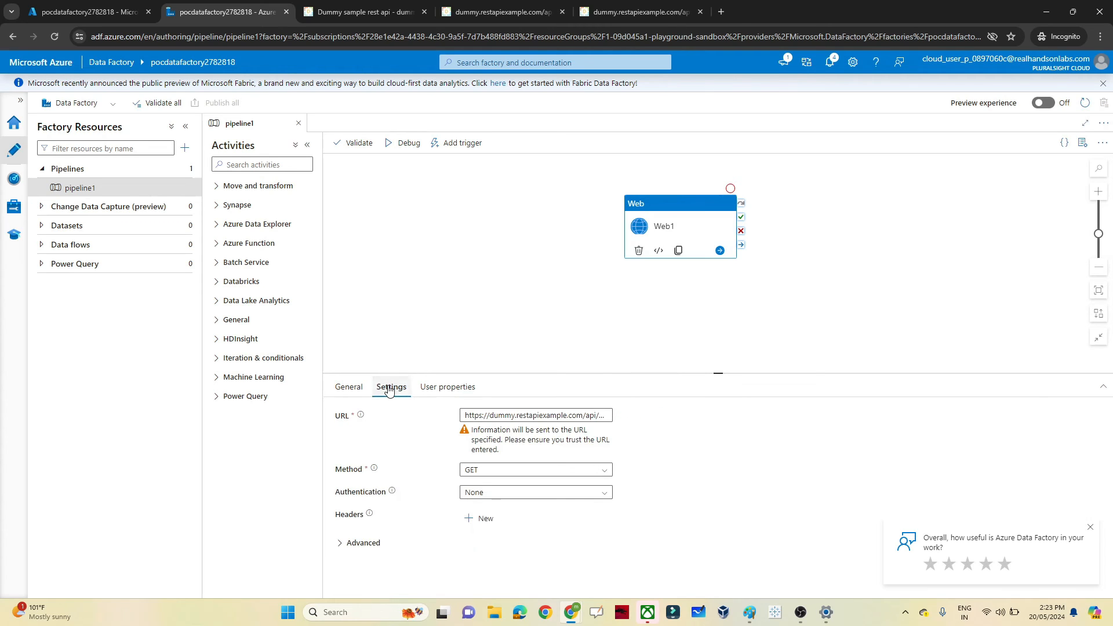
click(487, 472)
click(525, 544)
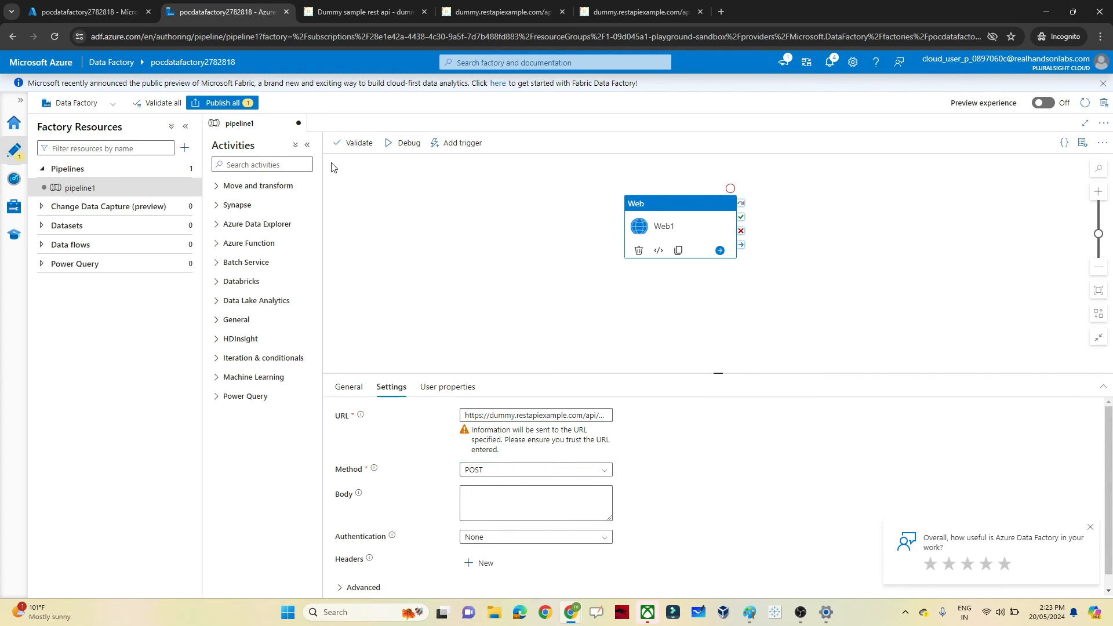
click(339, 7)
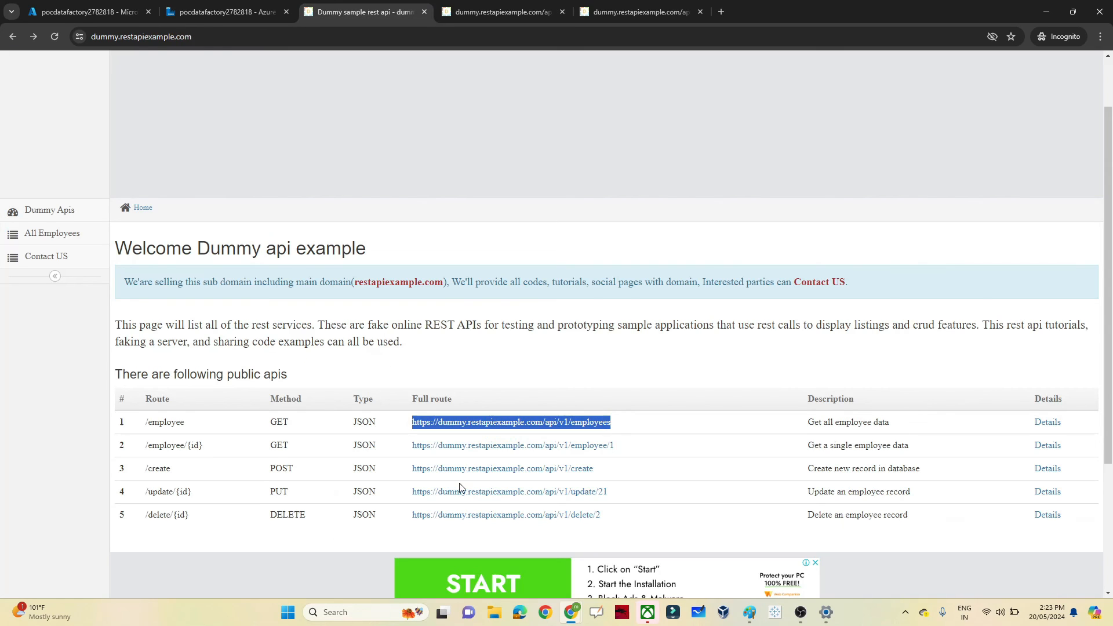
drag(617, 471, 411, 469)
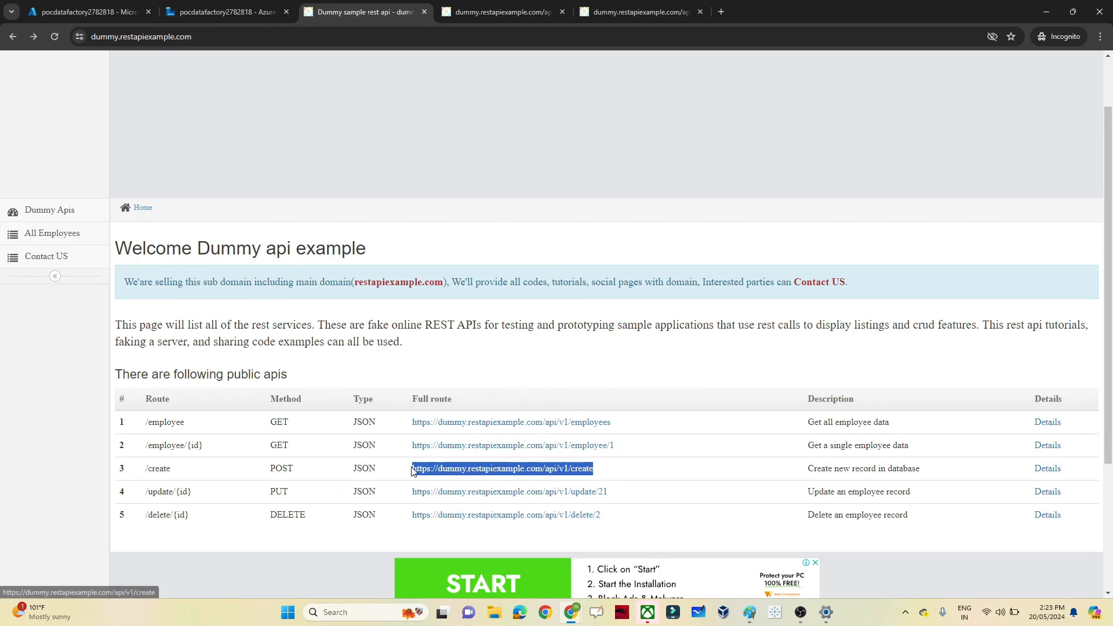
click(228, 7)
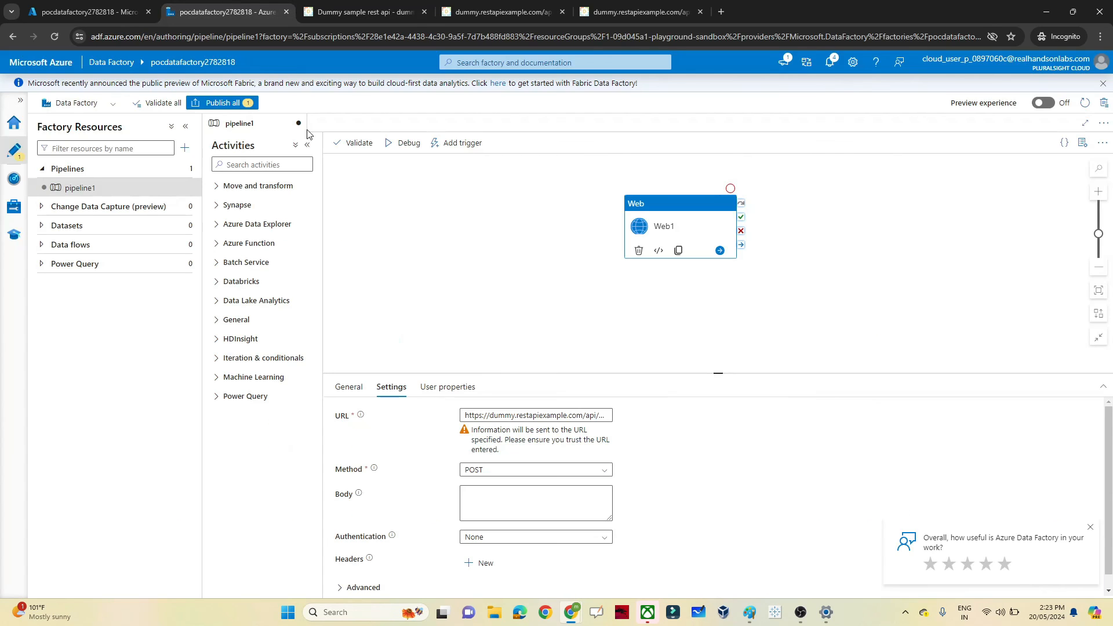
click(515, 416)
key(ctrl+a)
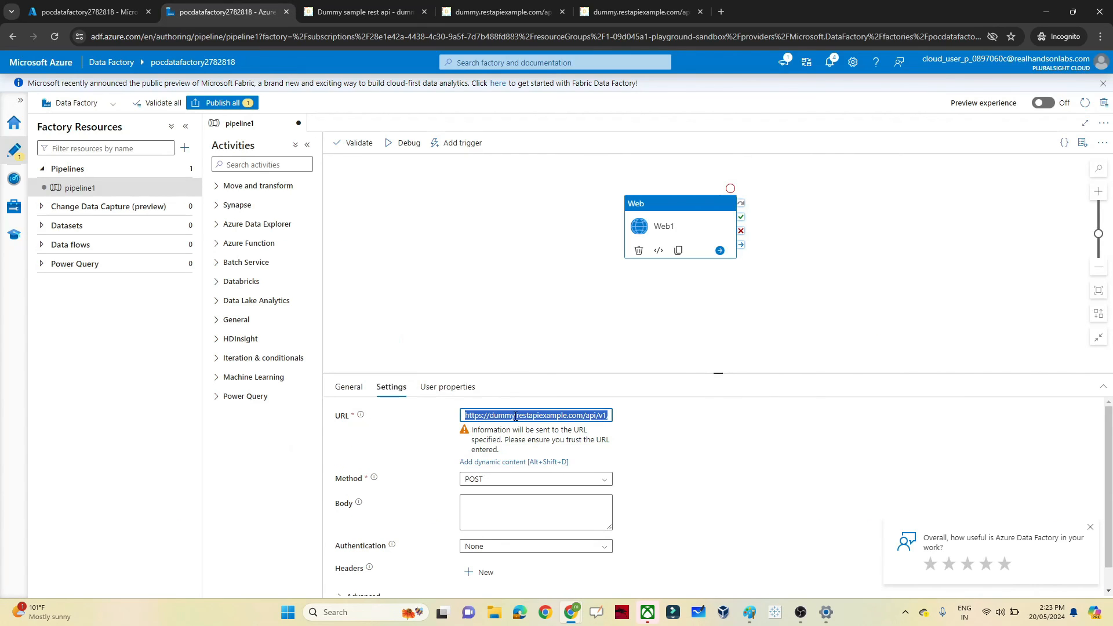
key(ctrl+v)
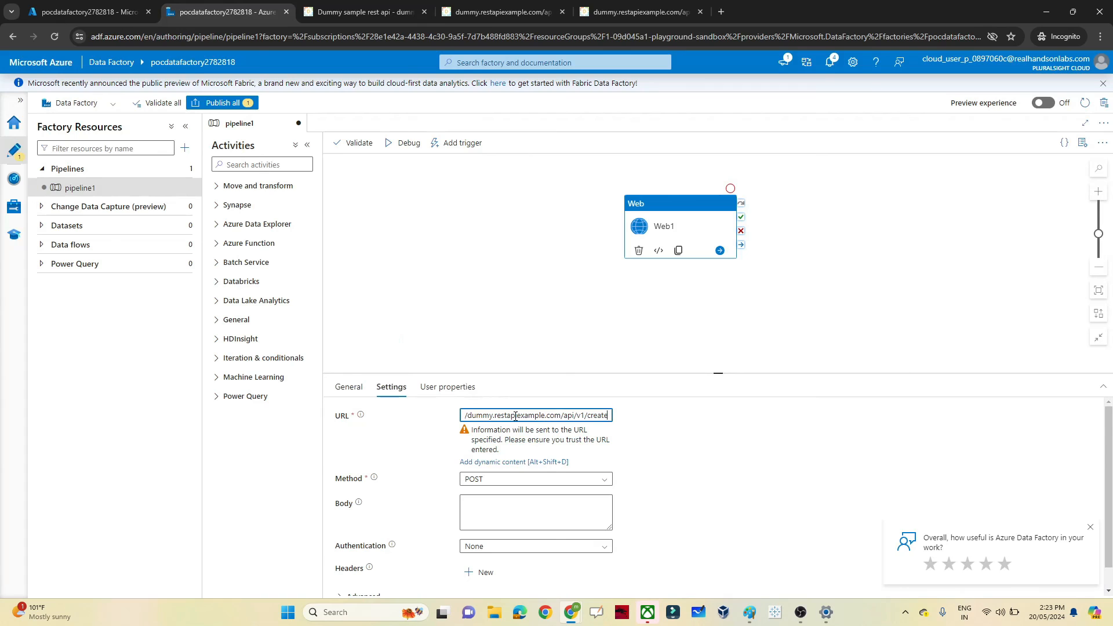
Check the /create route's POST method in the dummy API list and return to the Web activity's empty request body.
click(475, 508)
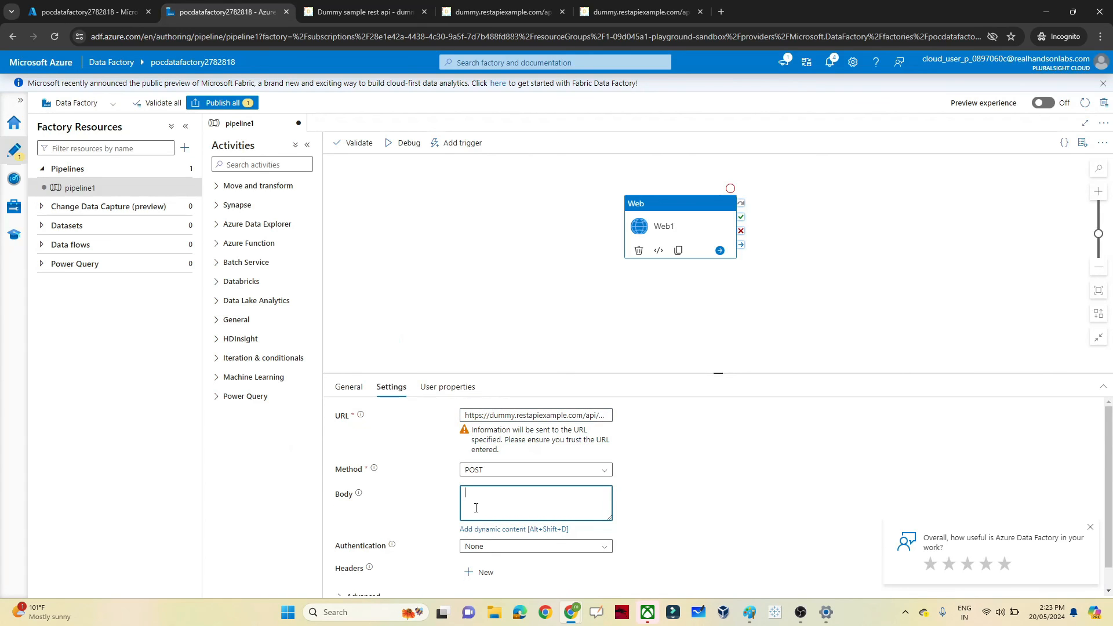
click(356, 4)
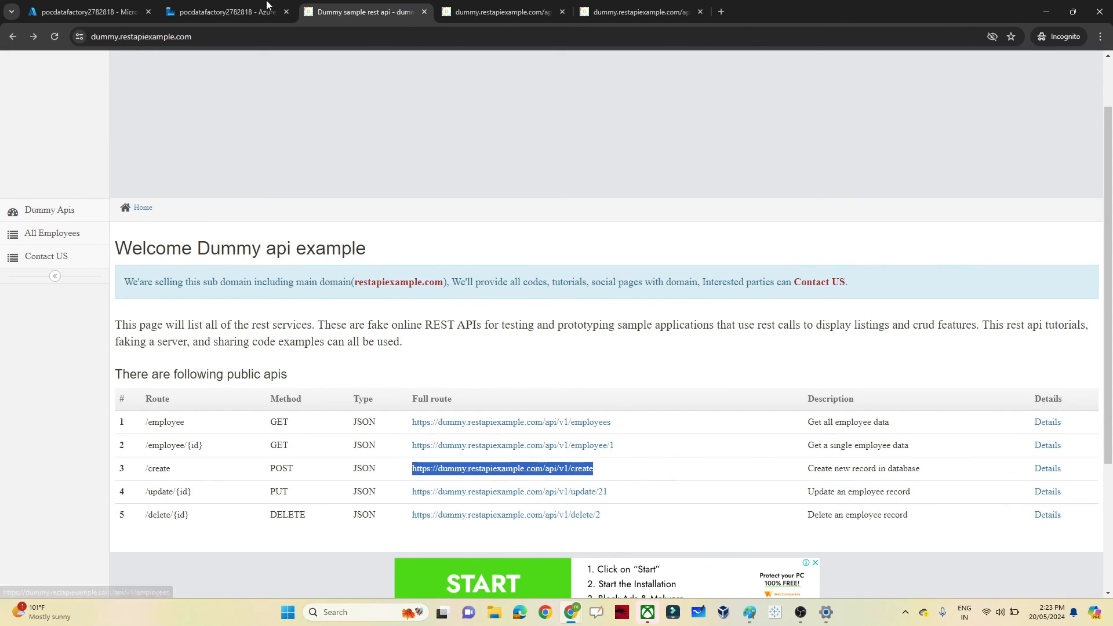
click(227, 4)
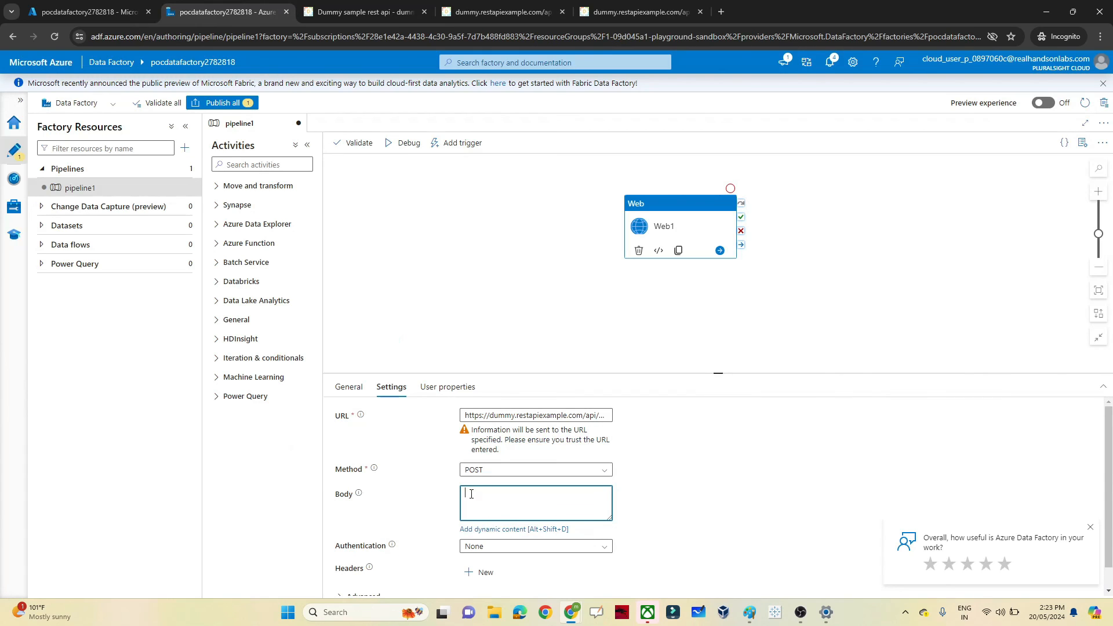
click(364, 11)
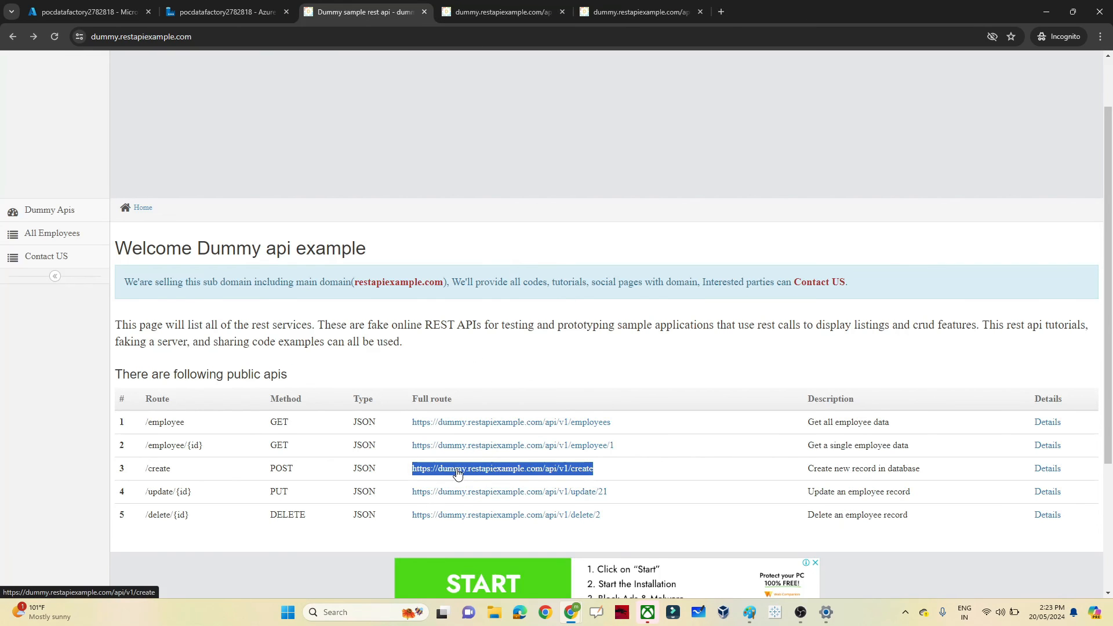
double_click(282, 470)
click(212, 4)
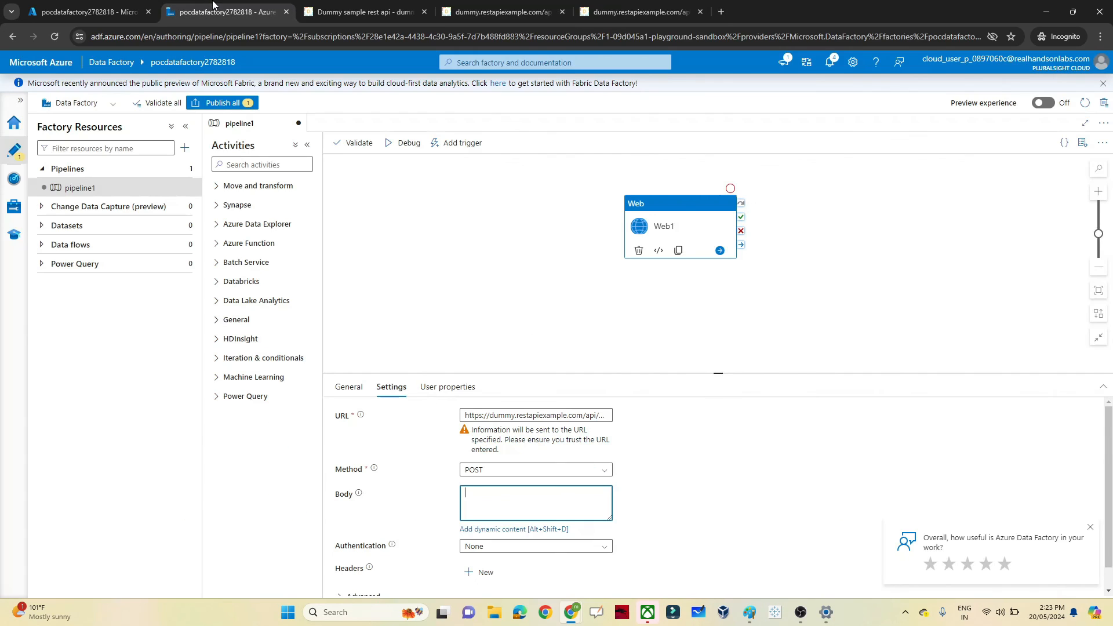
click(474, 497)
click(800, 612)
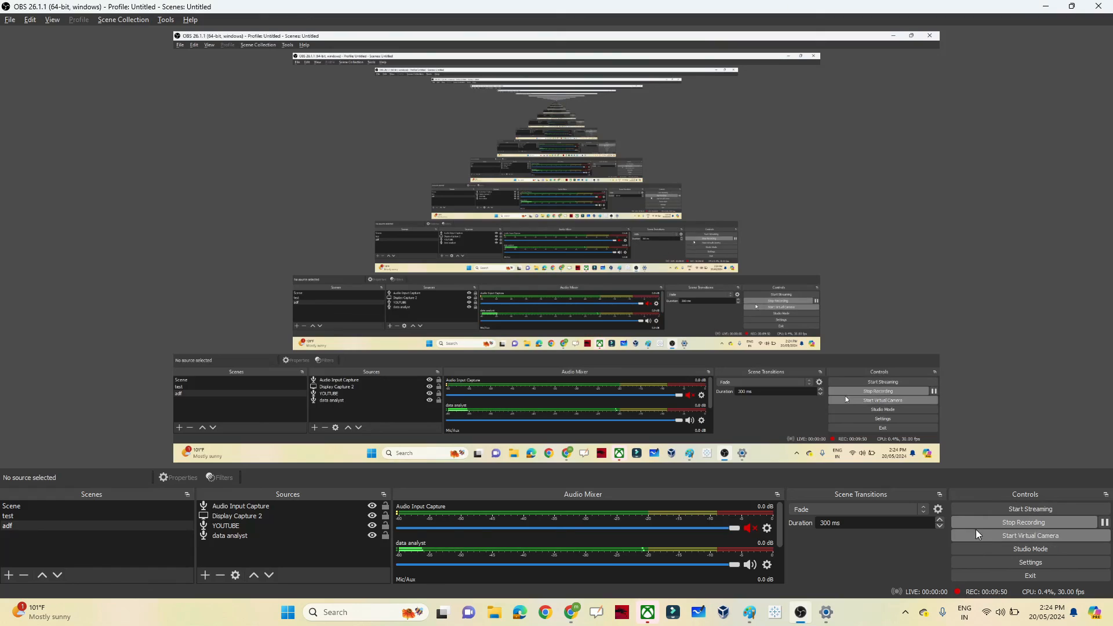